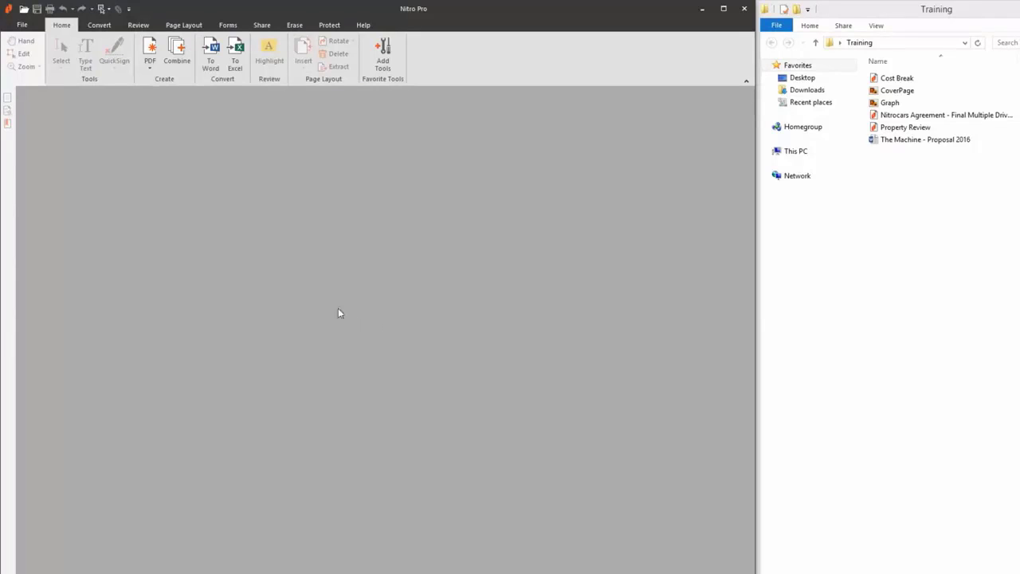
click(22, 25)
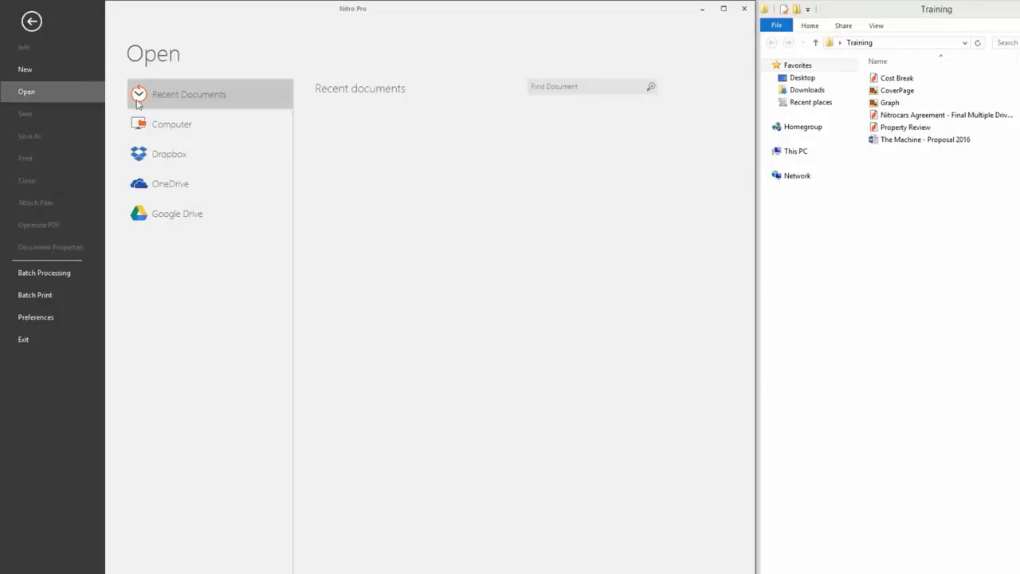
click(182, 126)
click(338, 169)
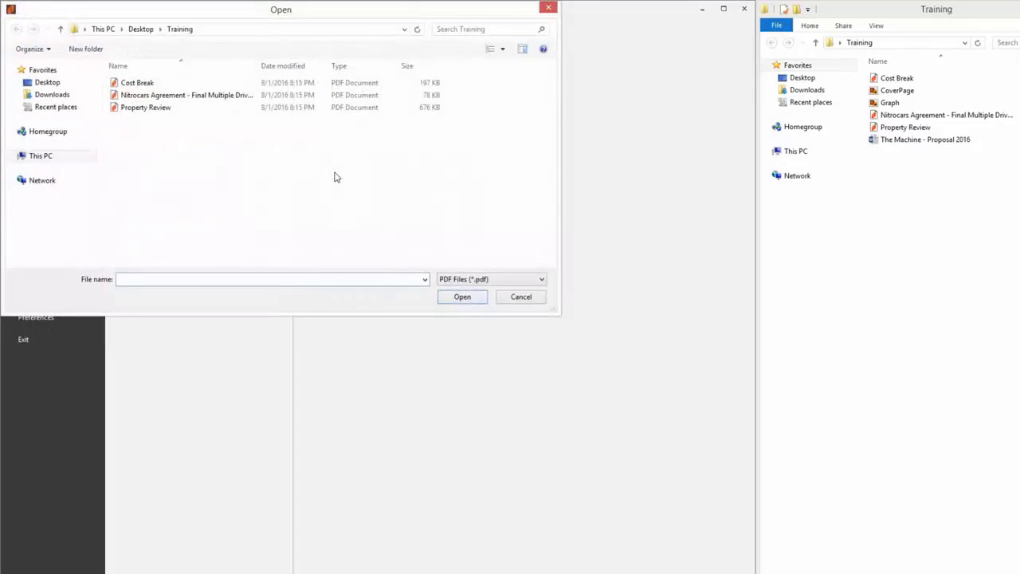
click(528, 299)
click(33, 23)
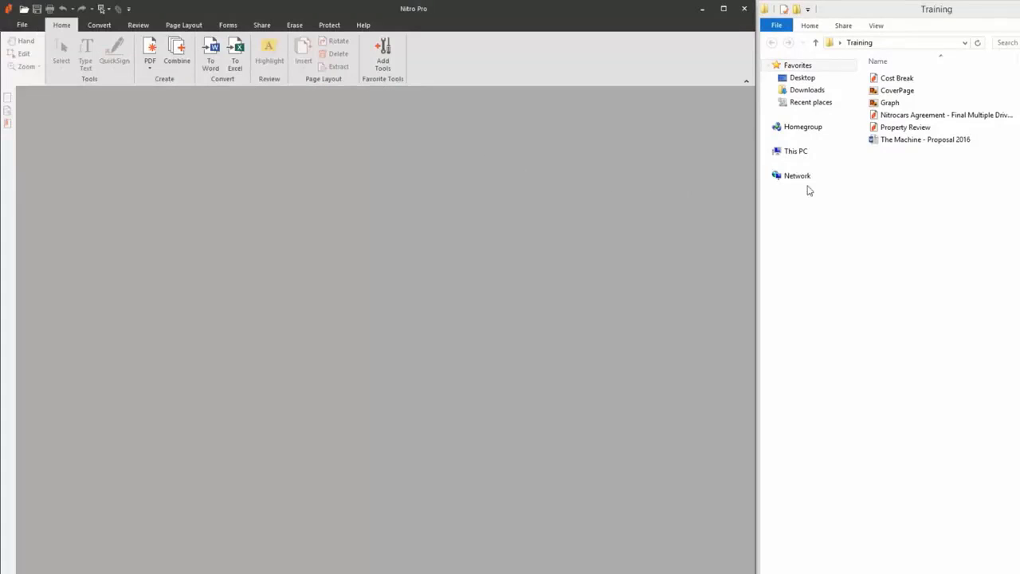
right_click(905, 130)
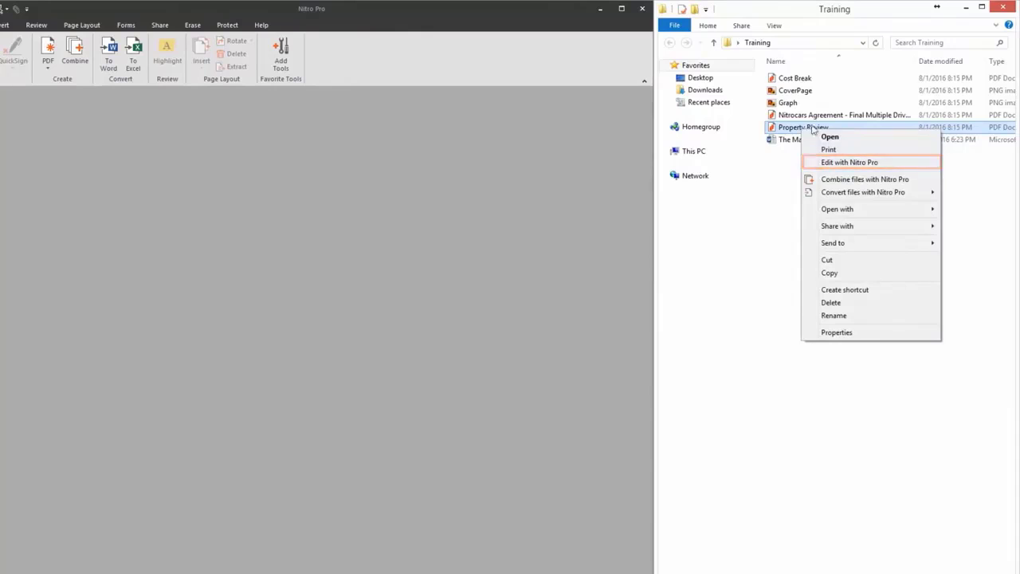
click(918, 165)
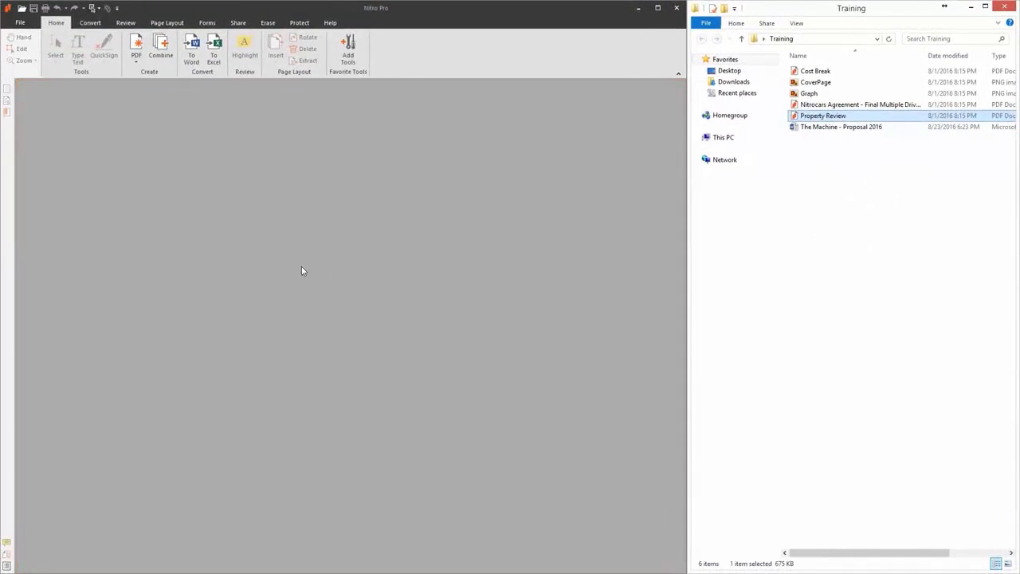
Step: Create a blank PDF document and close it without saving
click(20, 22)
click(68, 67)
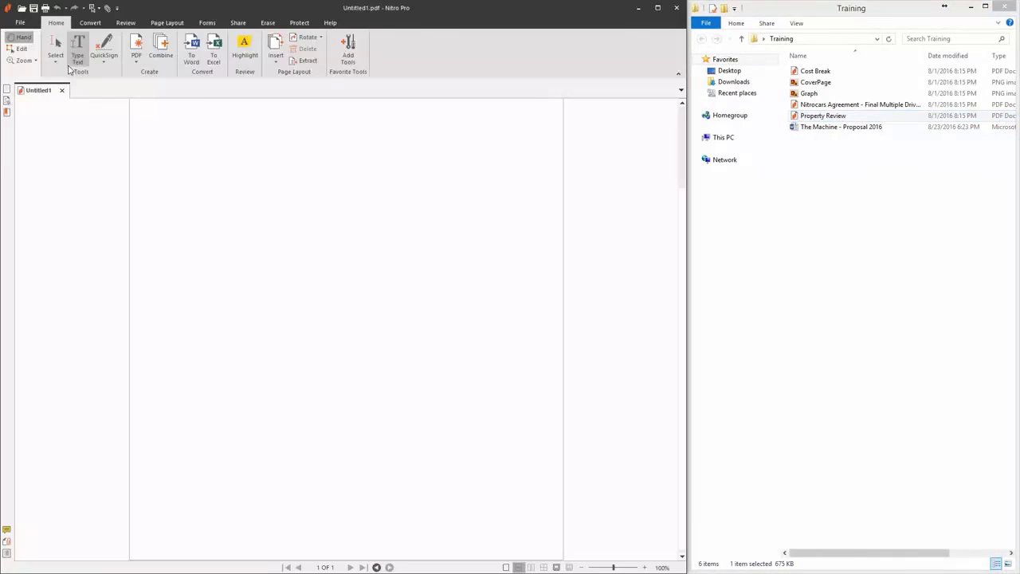
click(62, 90)
click(530, 310)
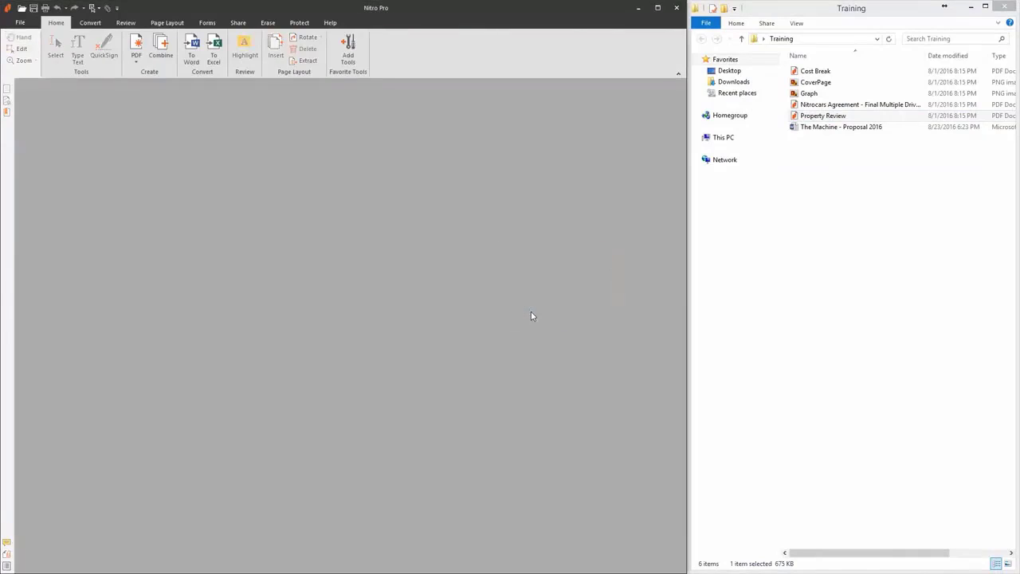
click(896, 131)
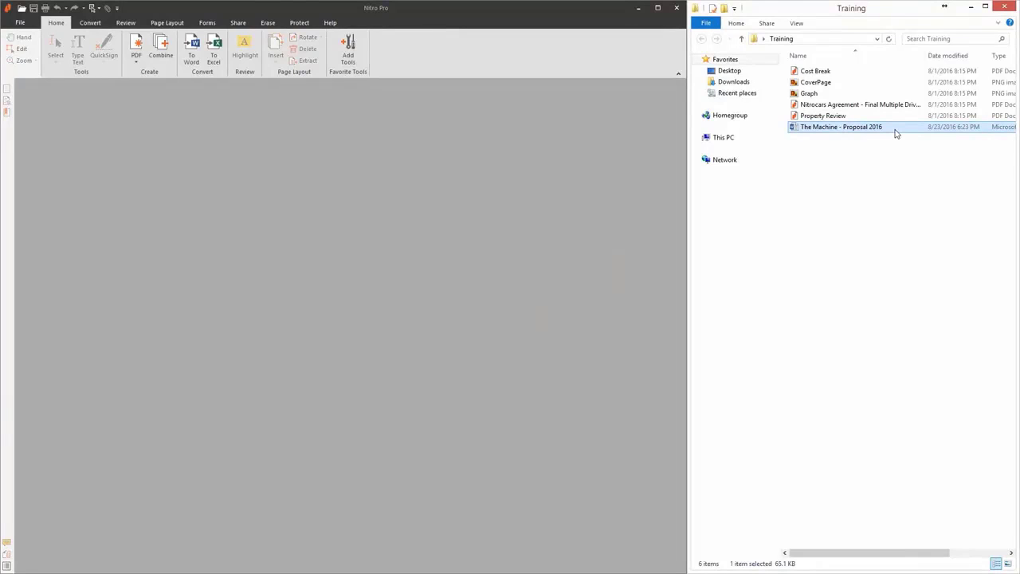
click(136, 58)
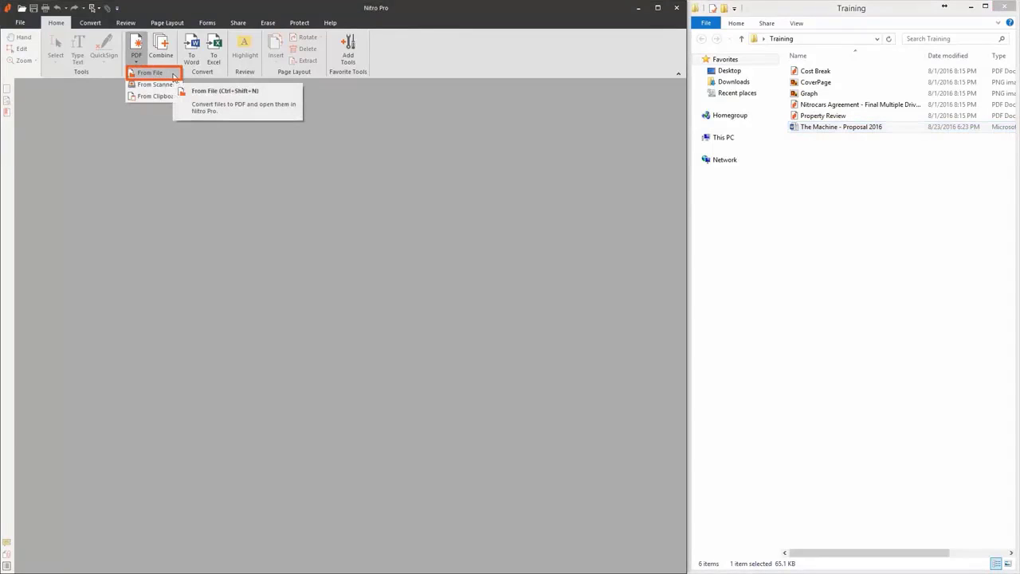
click(174, 75)
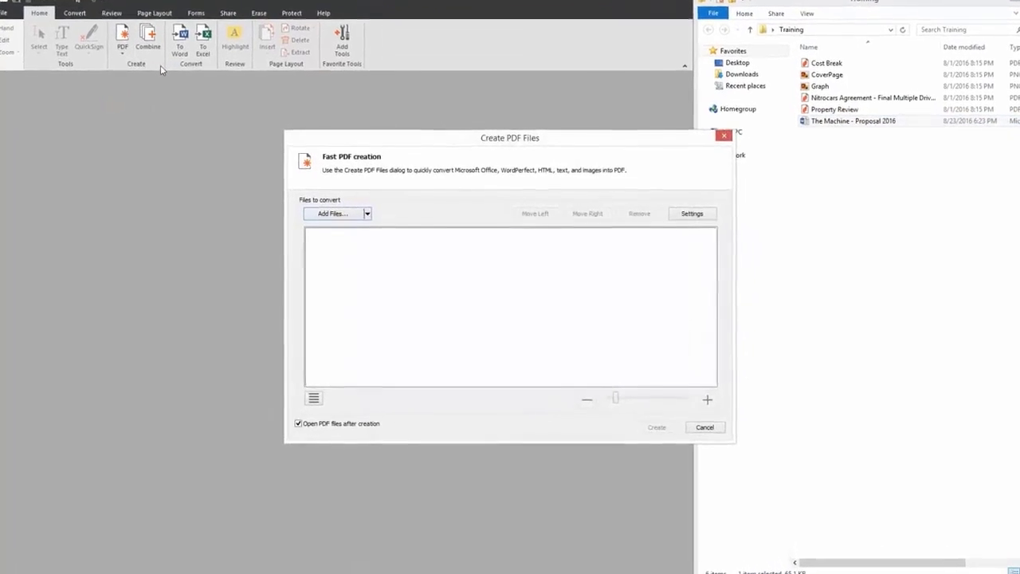
click(814, 121)
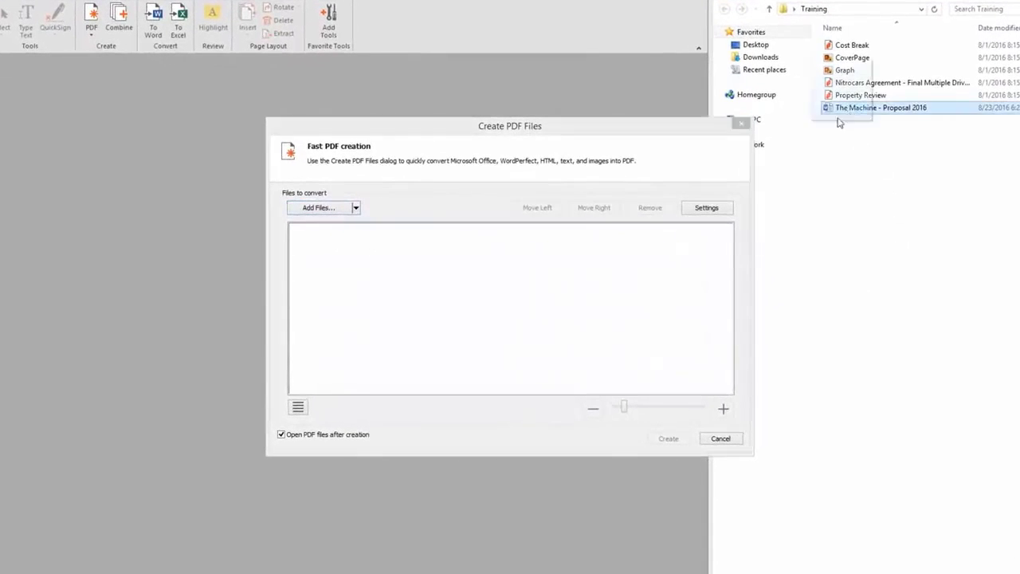
drag(838, 122, 428, 258)
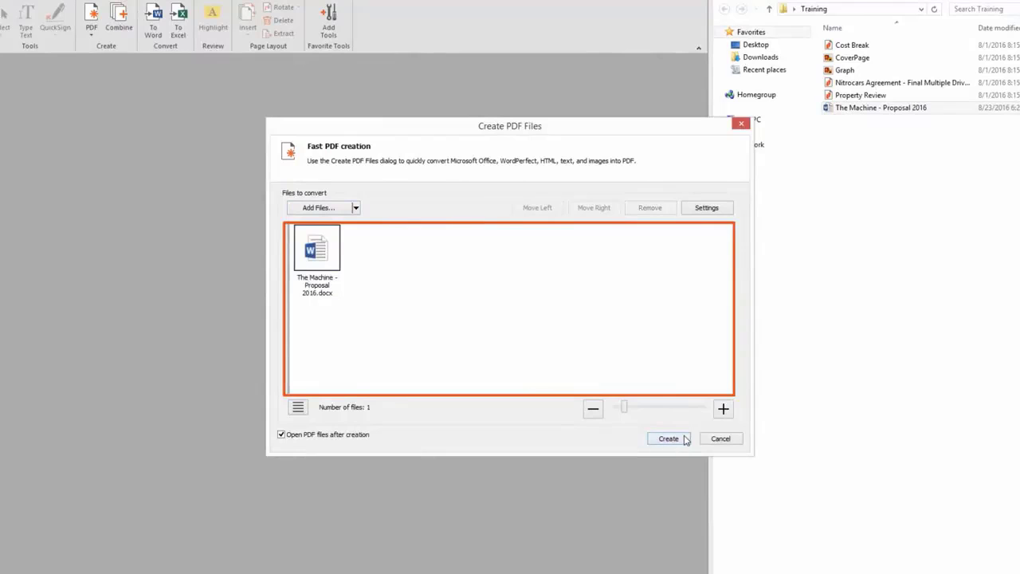
click(721, 439)
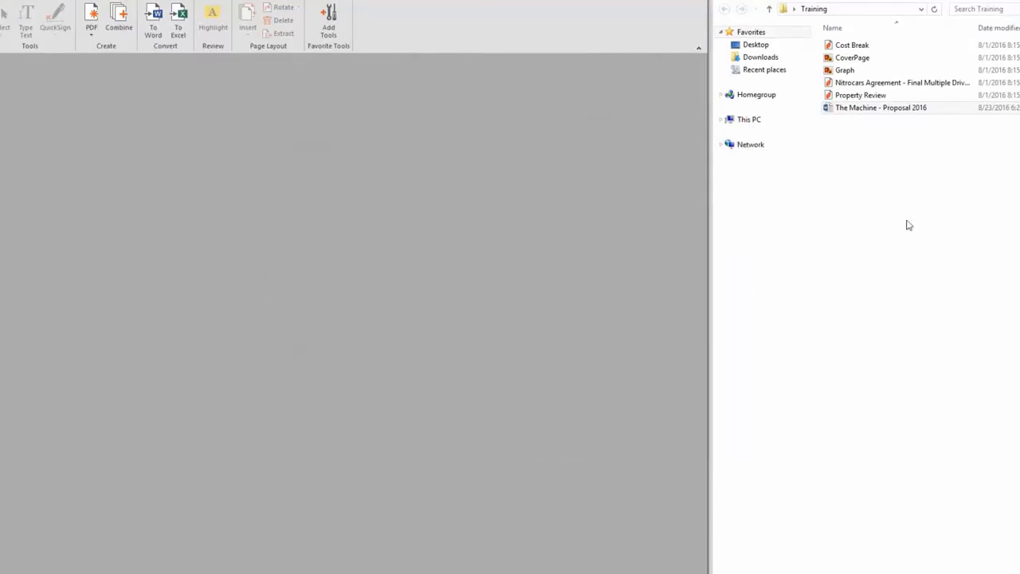
Step: Open the Word document The Machine - Proposal 2016 in Word and display its Nitro Pro conversion options
click(868, 111)
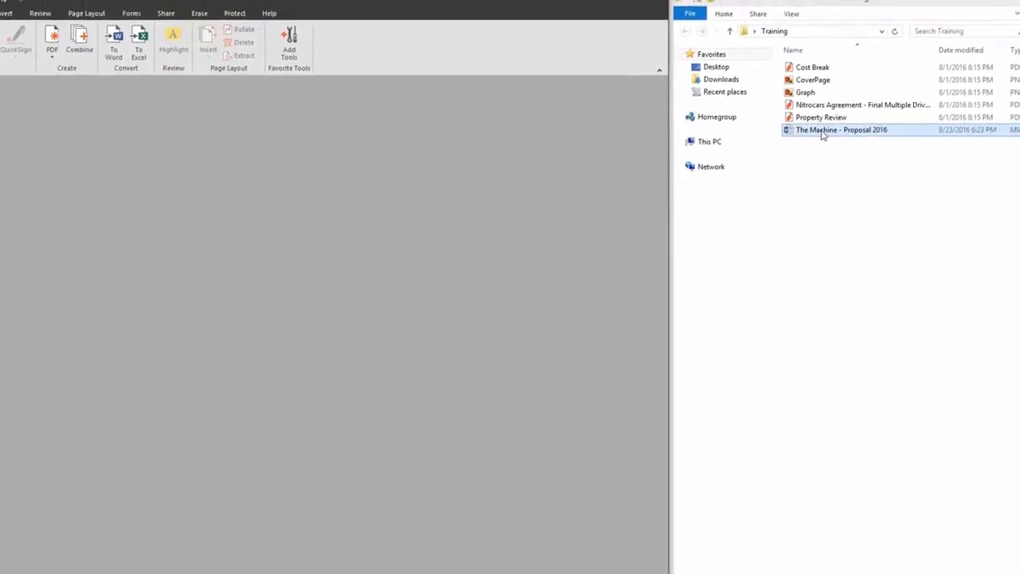
right_click(853, 117)
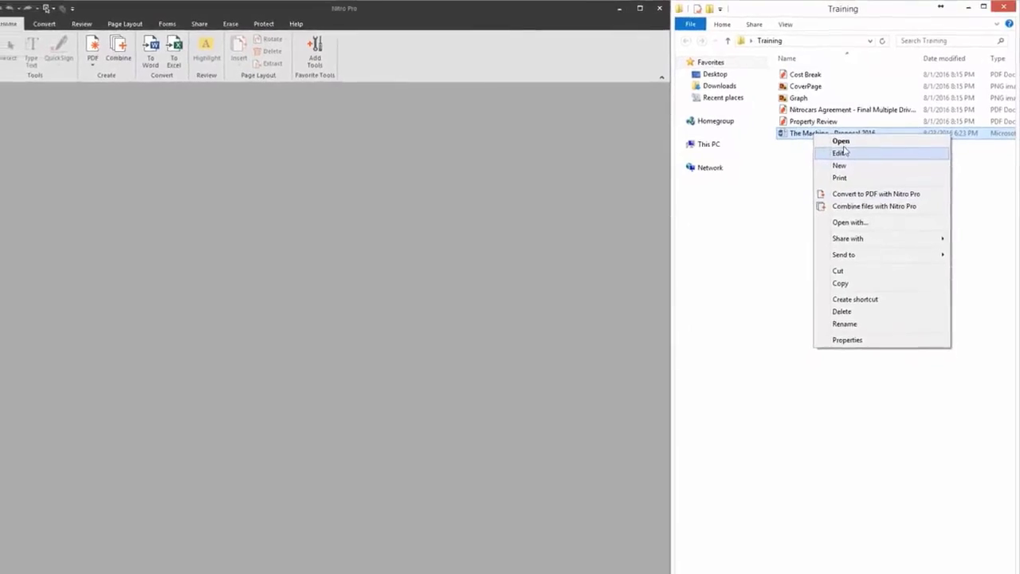
click(801, 136)
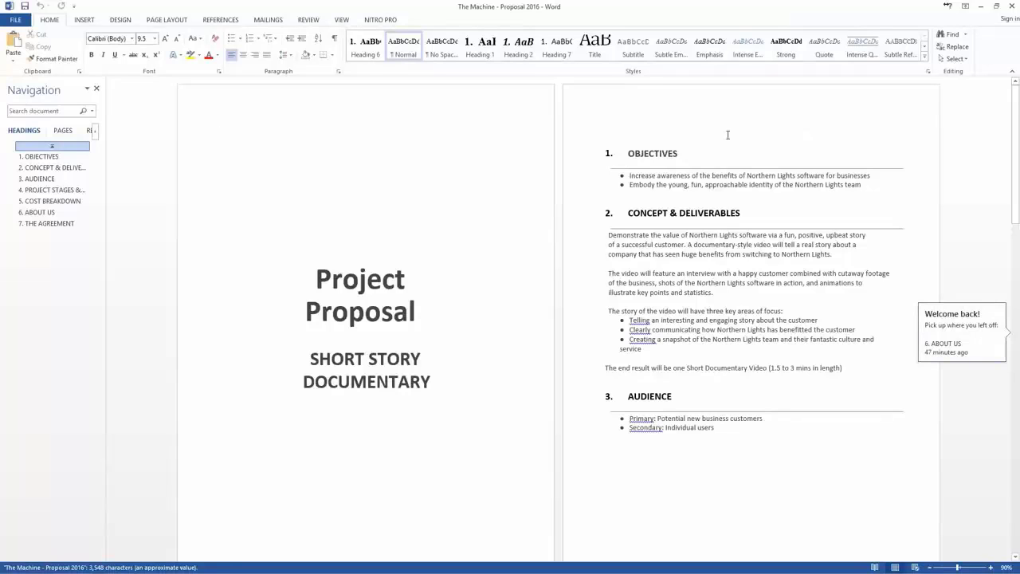
click(382, 20)
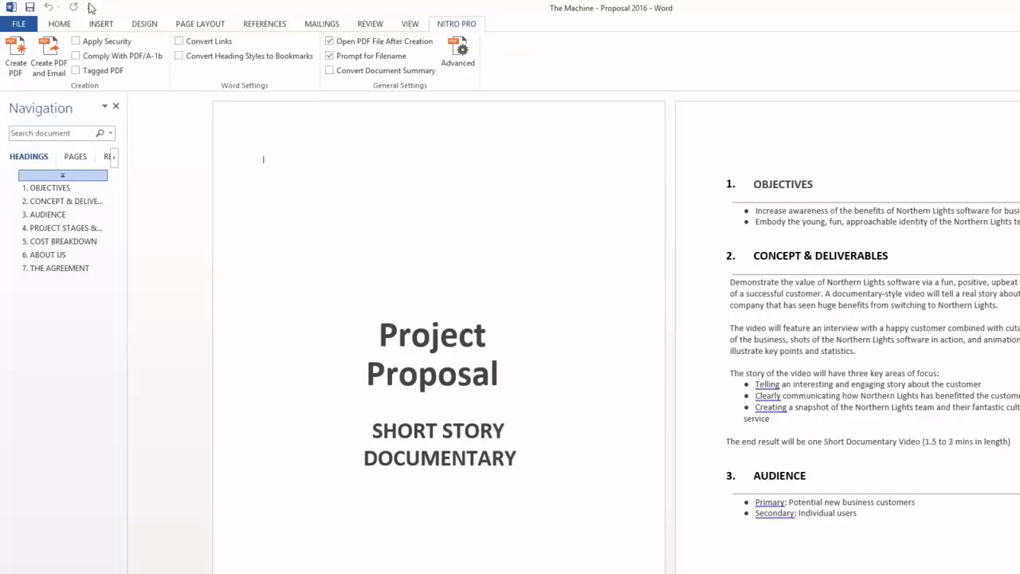
Step: Review the document's print settings with the Nitro PDF Creator printer, then return to the document
click(20, 24)
click(24, 175)
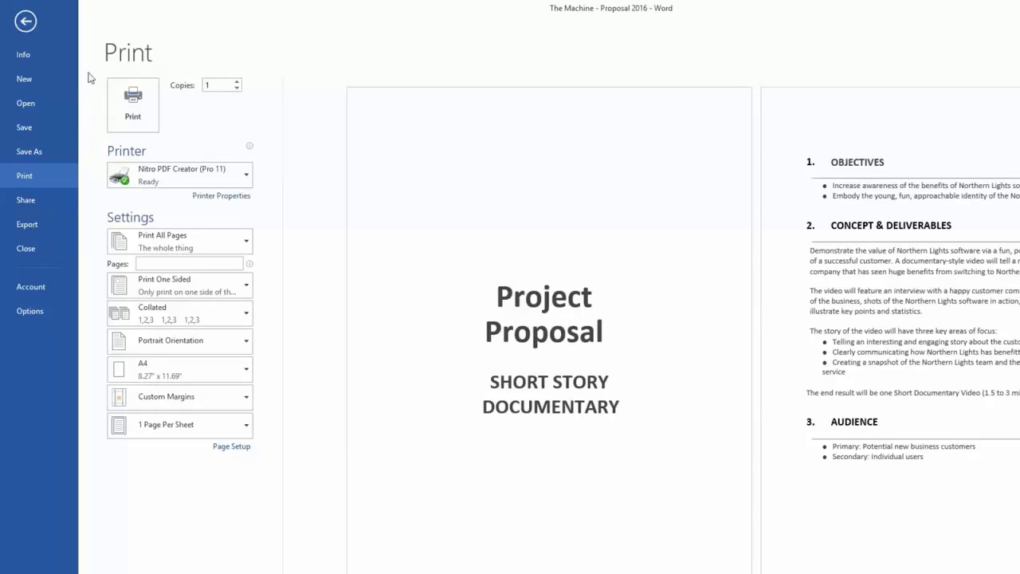
click(25, 22)
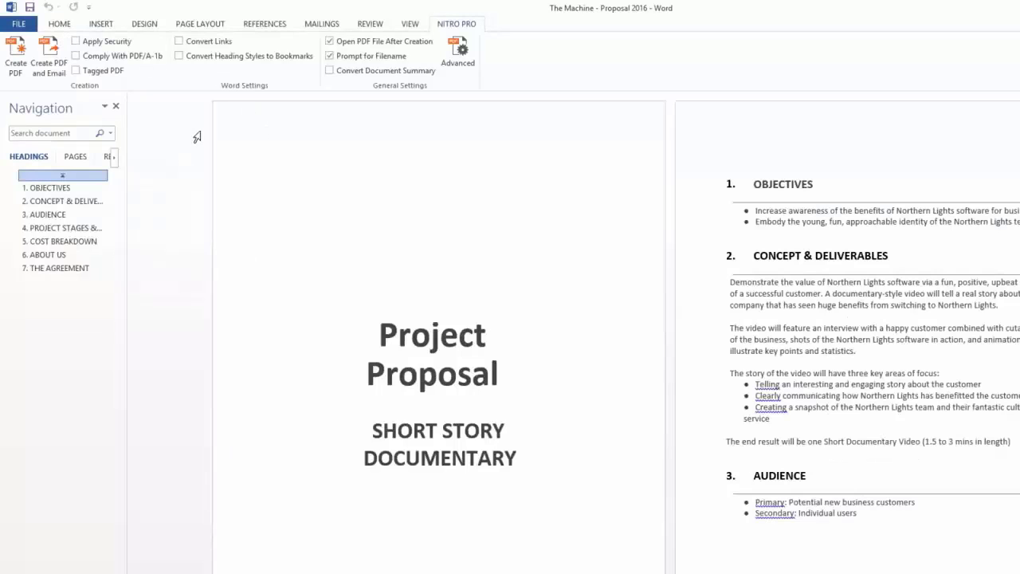
Step: Enable converting heading styles to bookmarks and create the PDF The Machine - Proposal 2016 in the Training folder
click(180, 57)
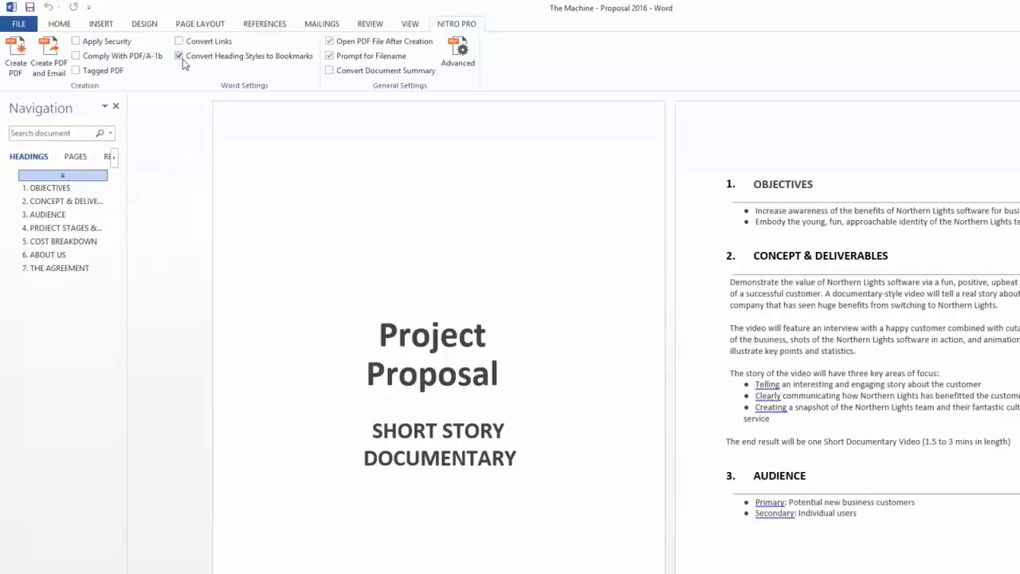
click(17, 60)
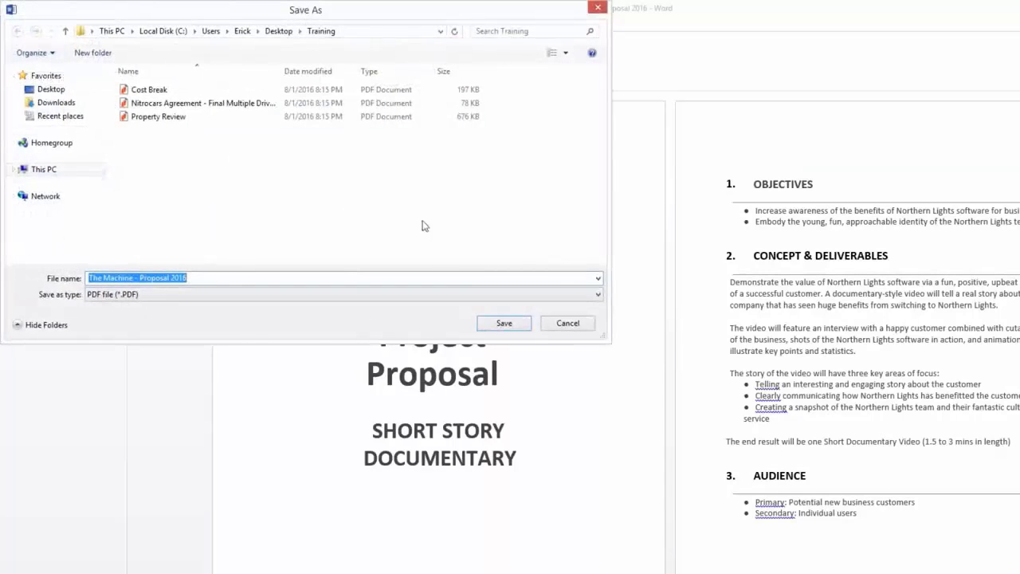
click(506, 320)
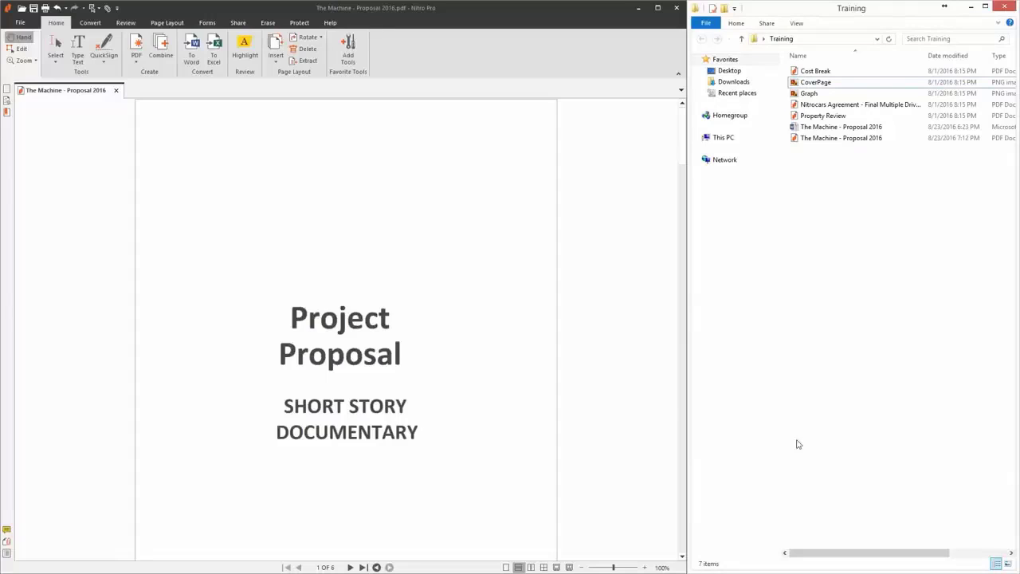
click(521, 297)
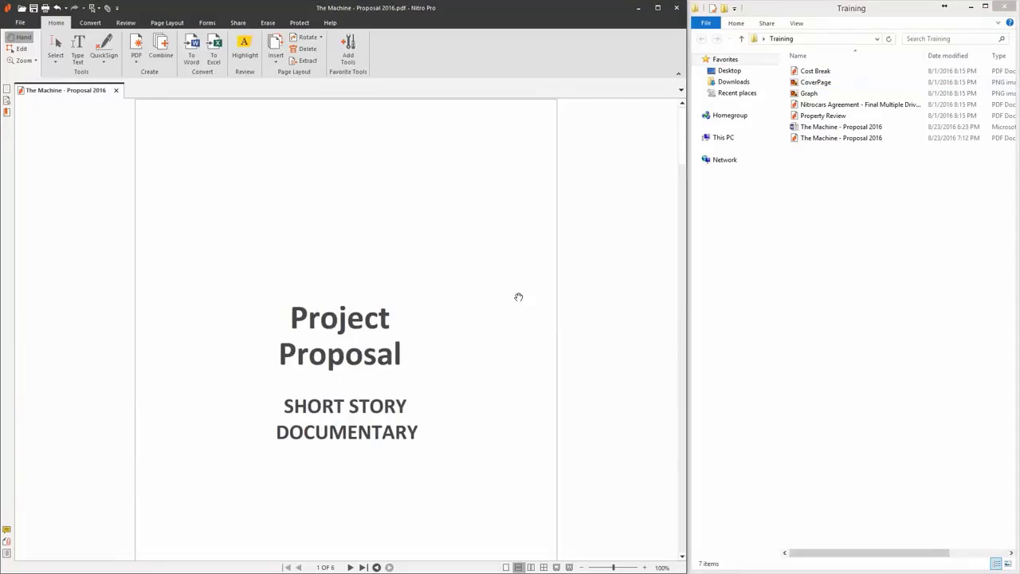
click(161, 55)
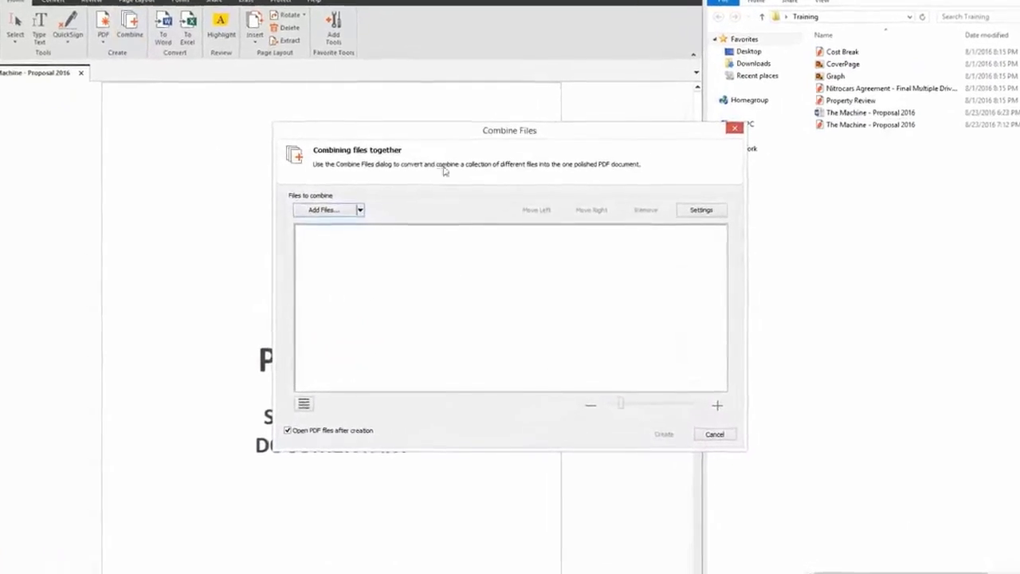
click(358, 209)
click(363, 250)
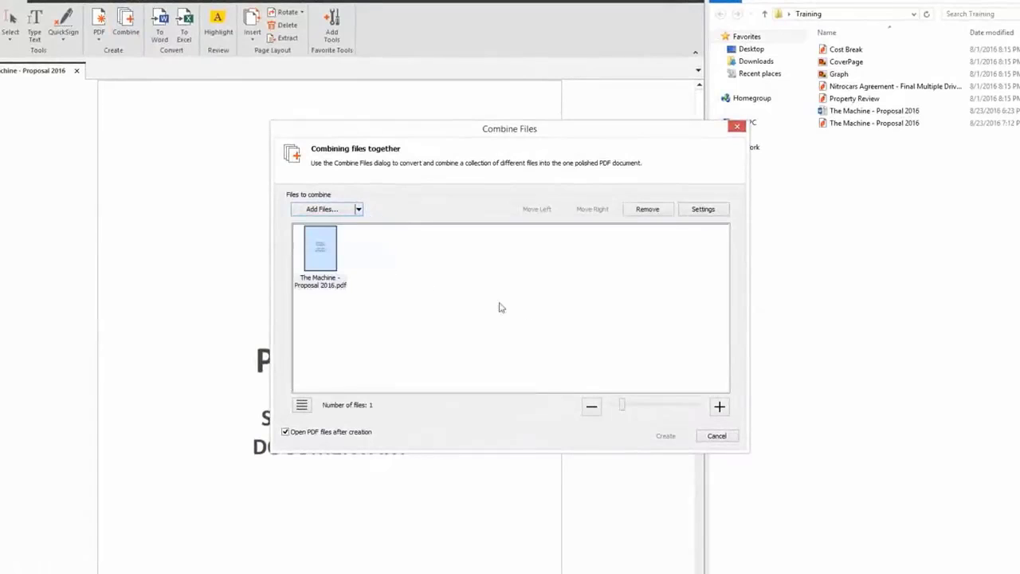
drag(855, 98, 433, 275)
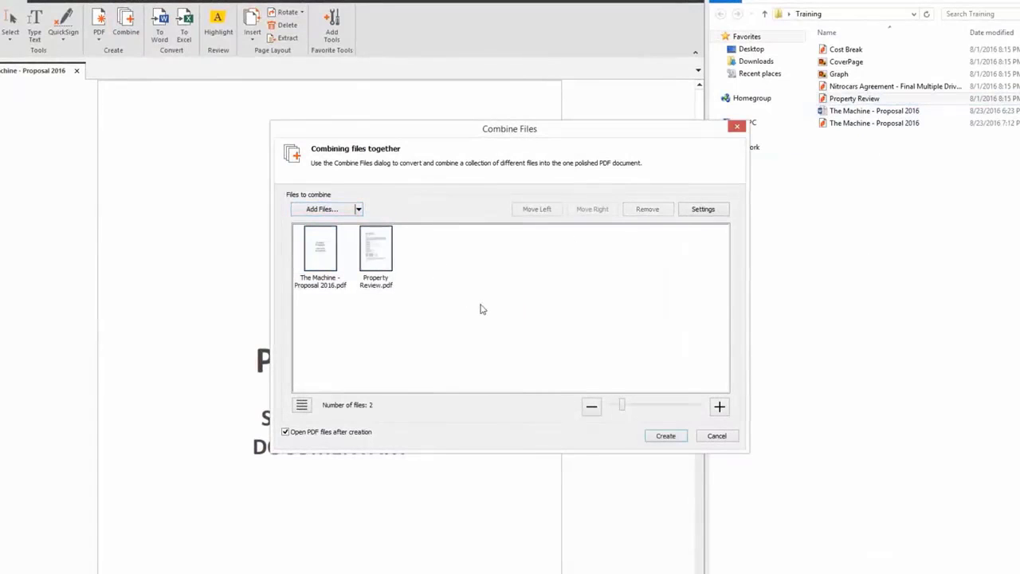
click(668, 435)
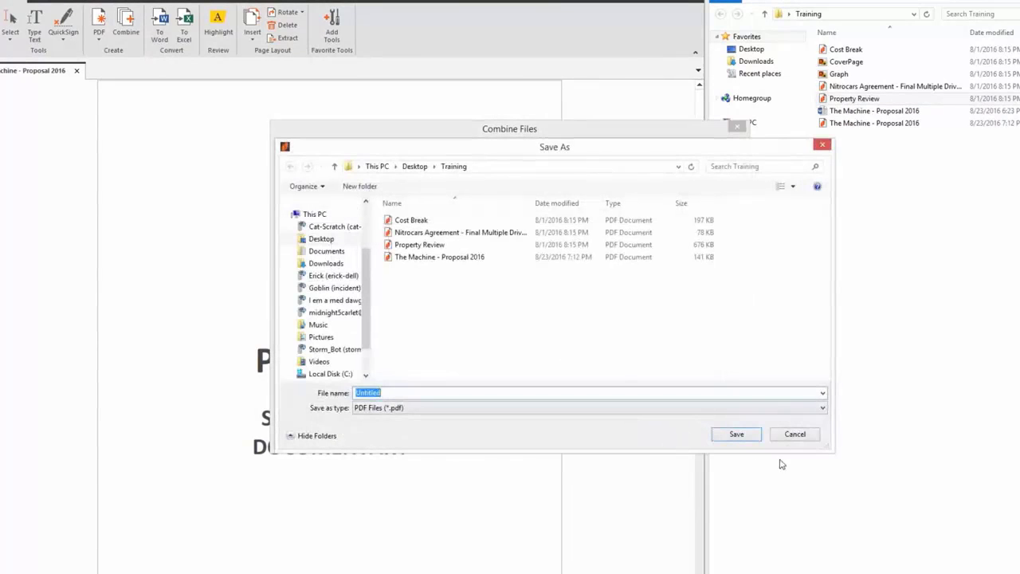
click(794, 435)
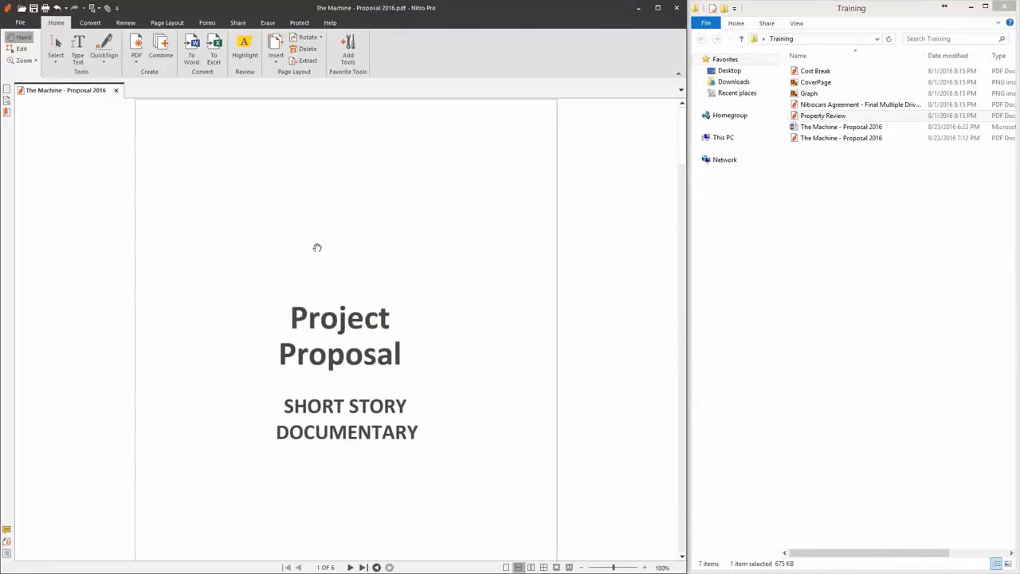
Step: Show the page thumbnails and insert the CoverPage image before the first page of the proposal PDF
click(7, 89)
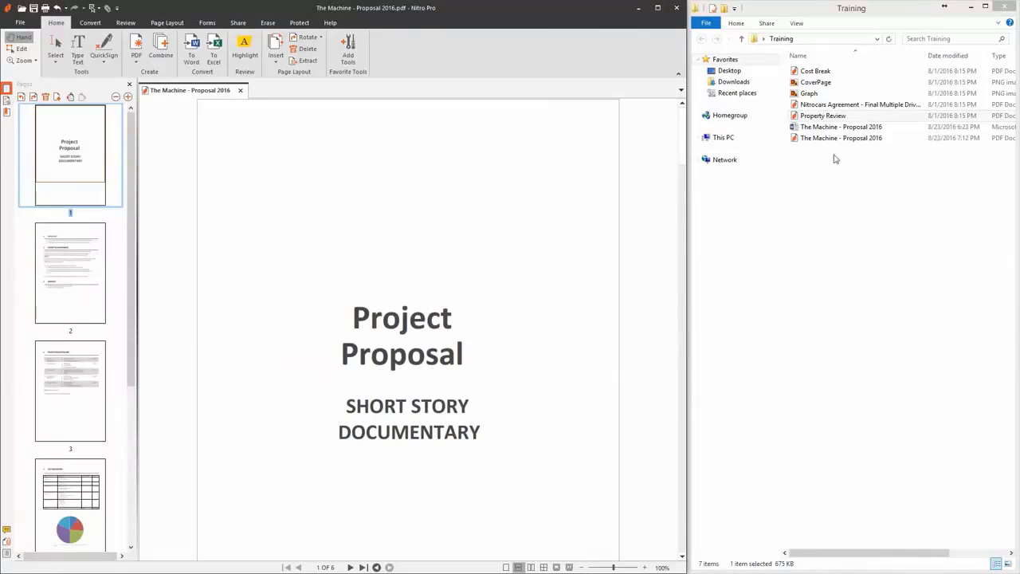
drag(815, 83, 32, 154)
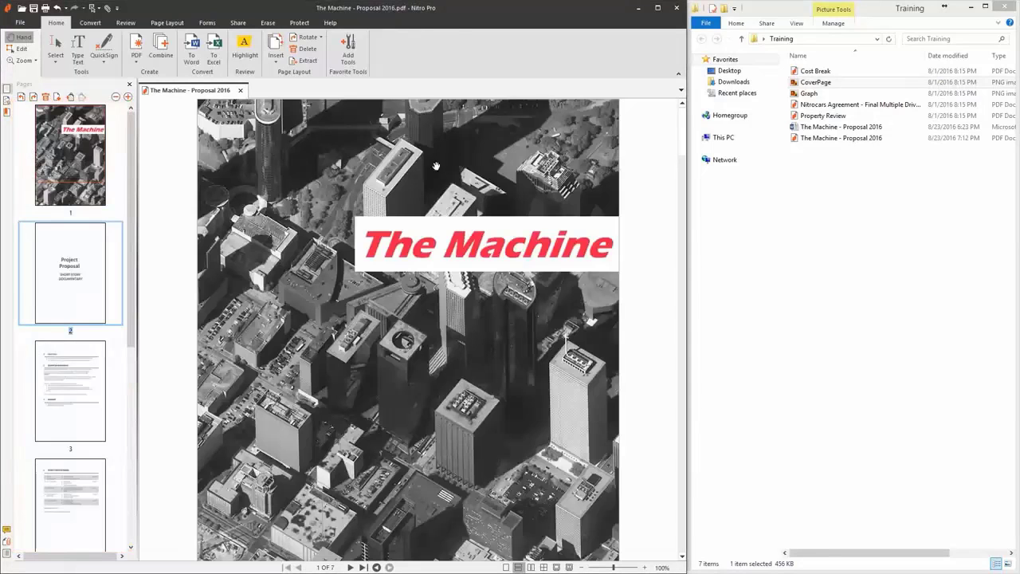
Step: Extend the first crew member's job title in the About Us section to Director of The Machine and finish the text editing
drag(679, 128, 684, 439)
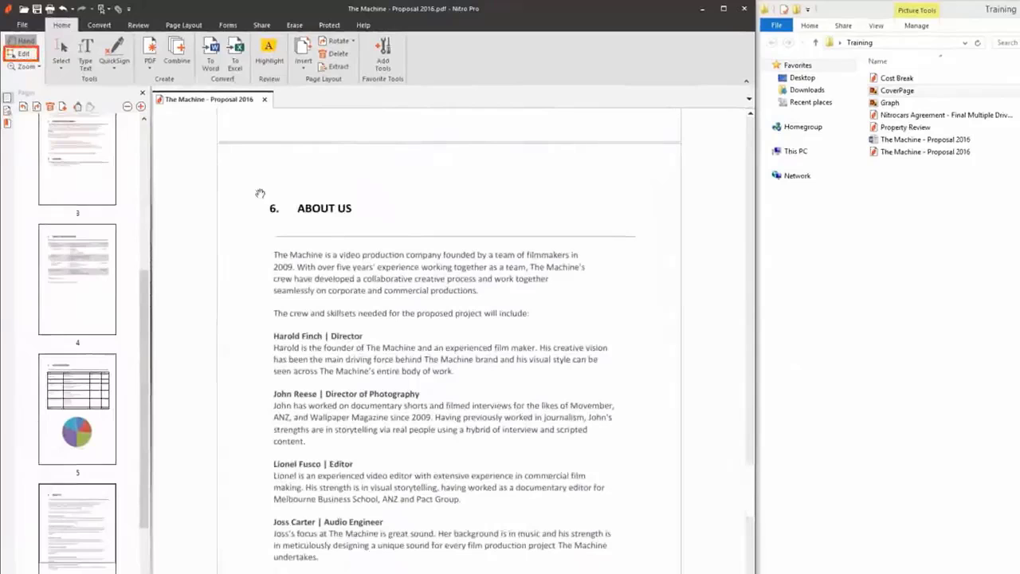
click(99, 25)
click(145, 27)
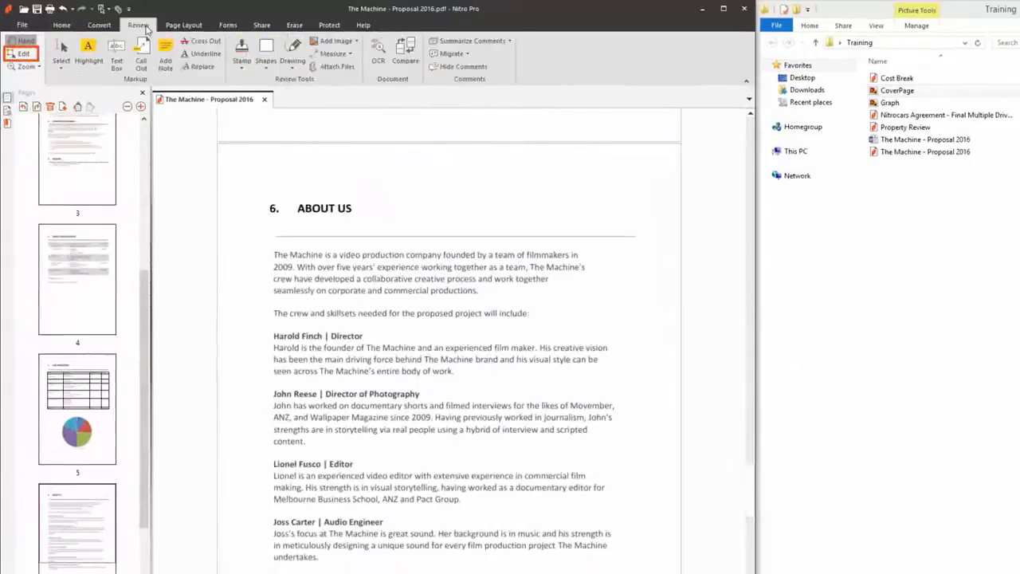
click(24, 55)
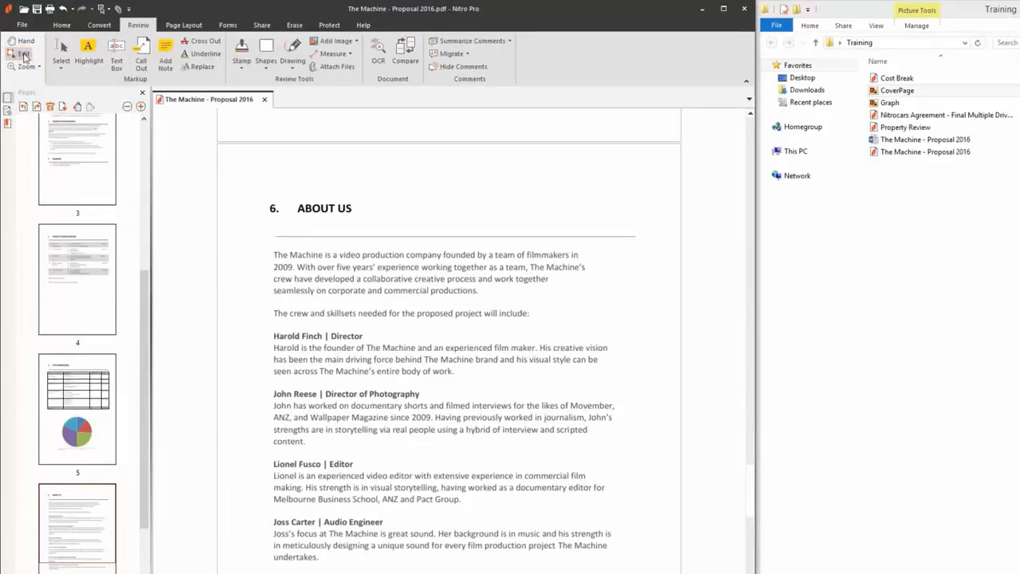
click(514, 364)
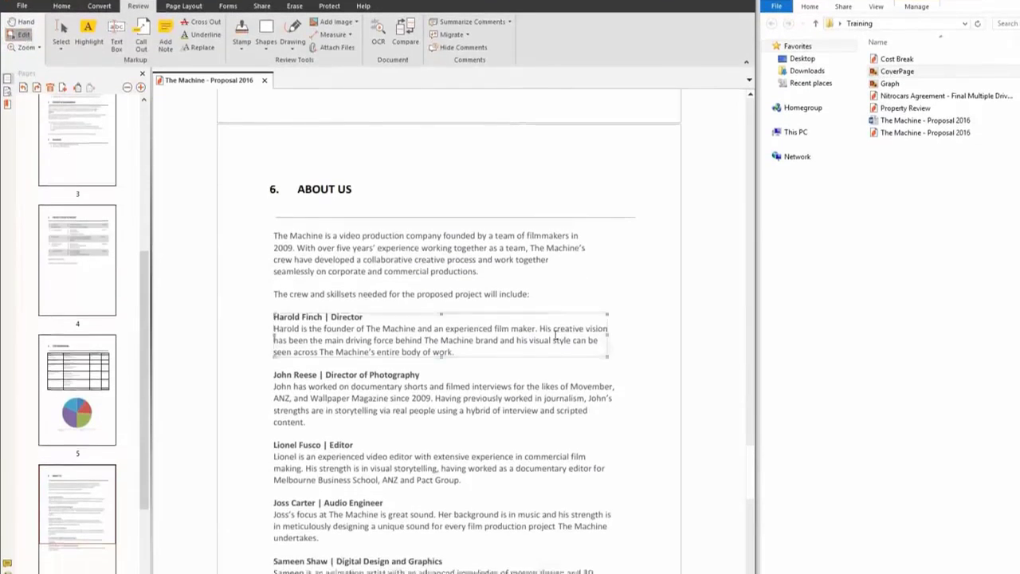
click(503, 319)
text(of)
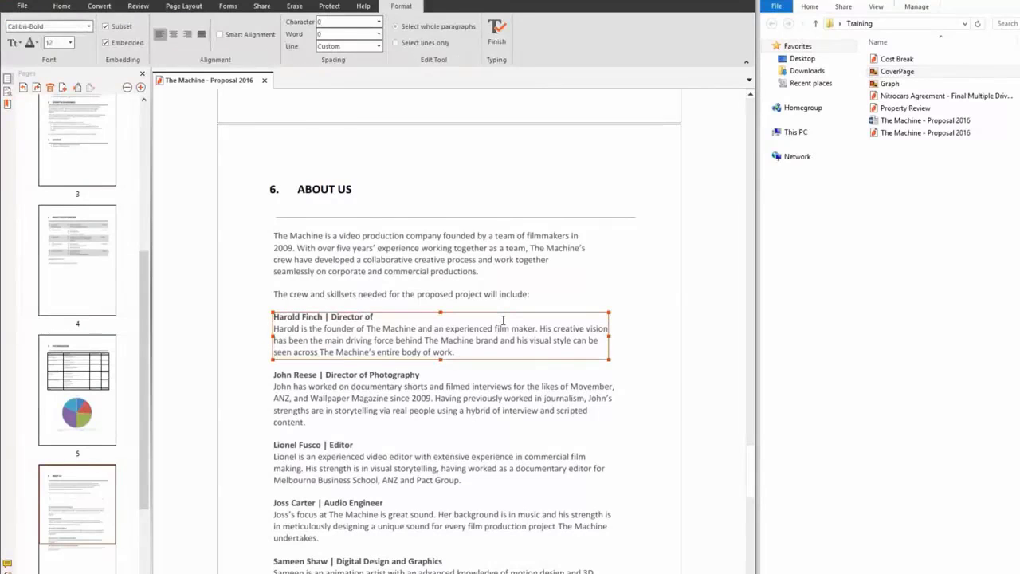
text( The Machine)
click(496, 33)
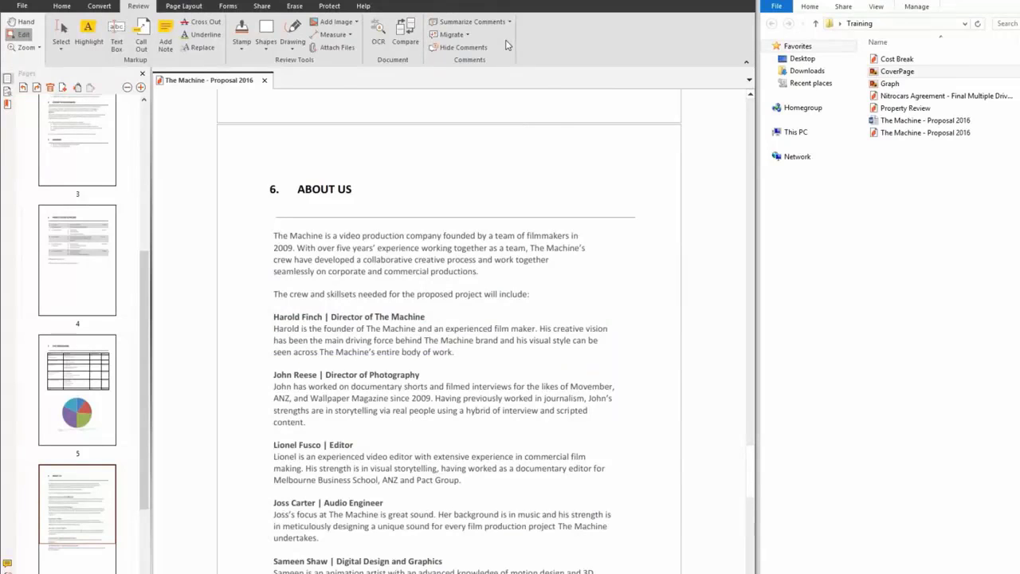
Step: Add two text form fields on the last page, one beside Name and one beside Title
scroll(684, 391, down, 10)
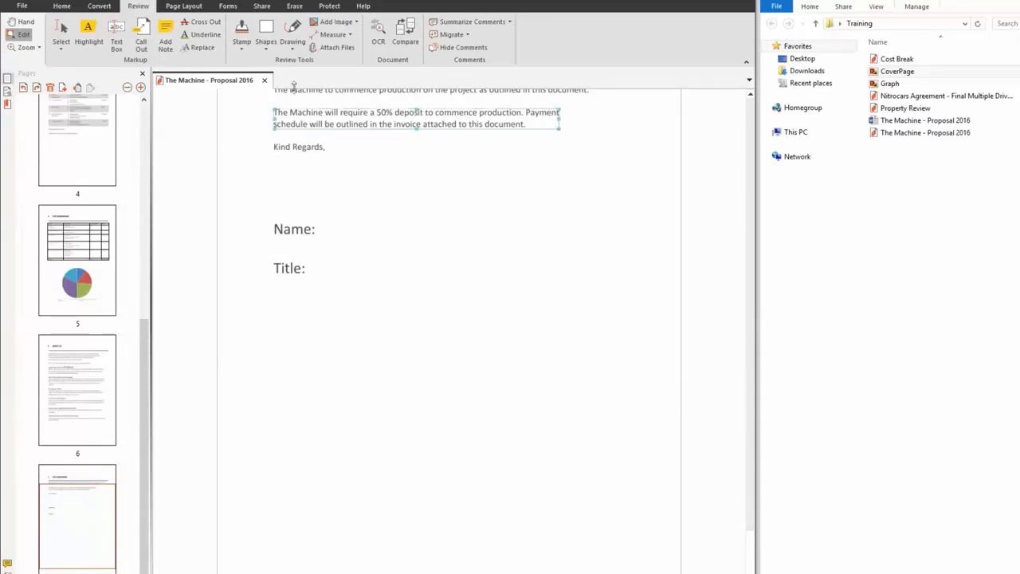
click(226, 7)
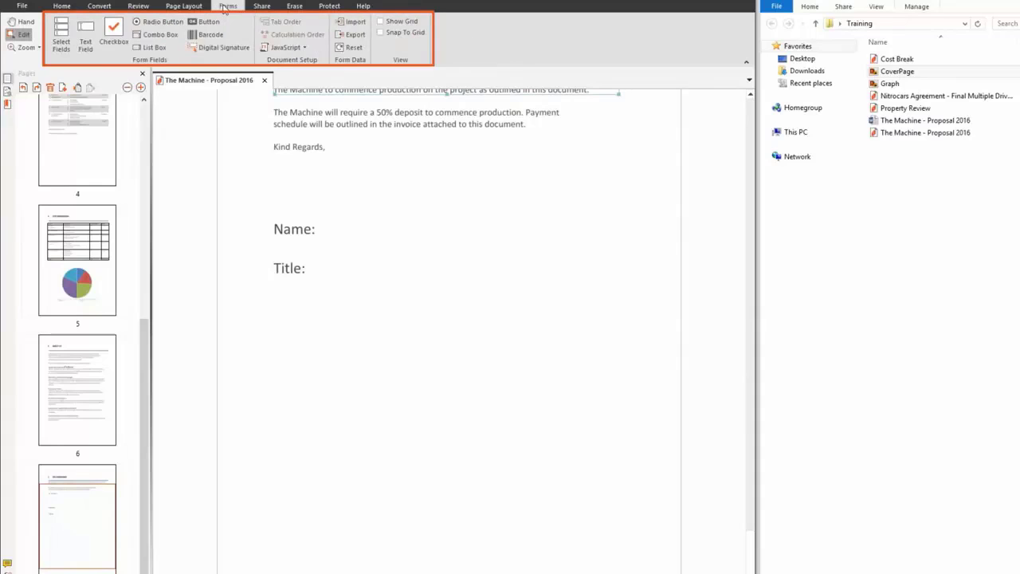
click(85, 36)
drag(332, 199, 478, 241)
drag(332, 257, 479, 299)
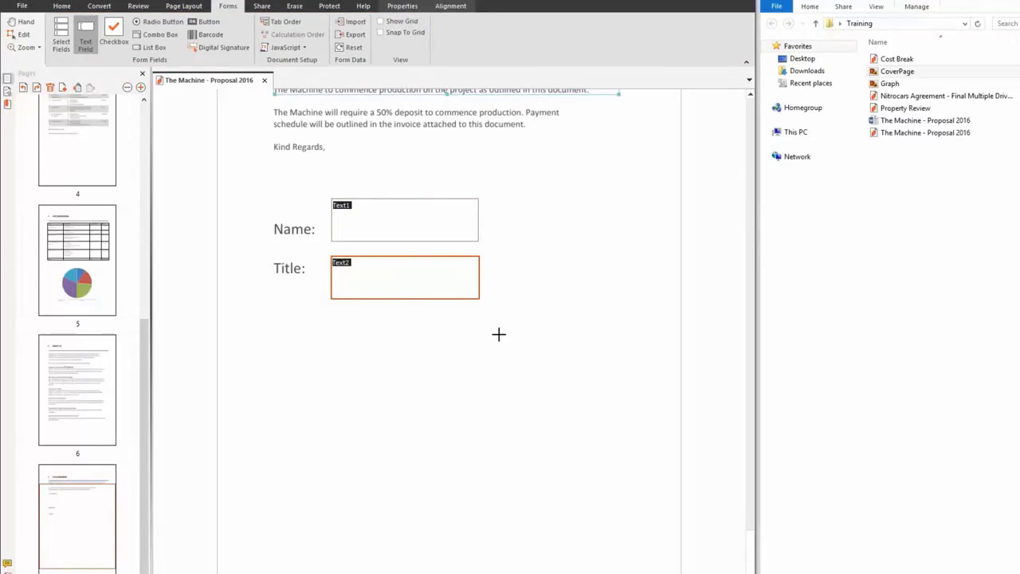
Step: Select both the Name and Title text fields, align their left edges, and deselect them
click(62, 36)
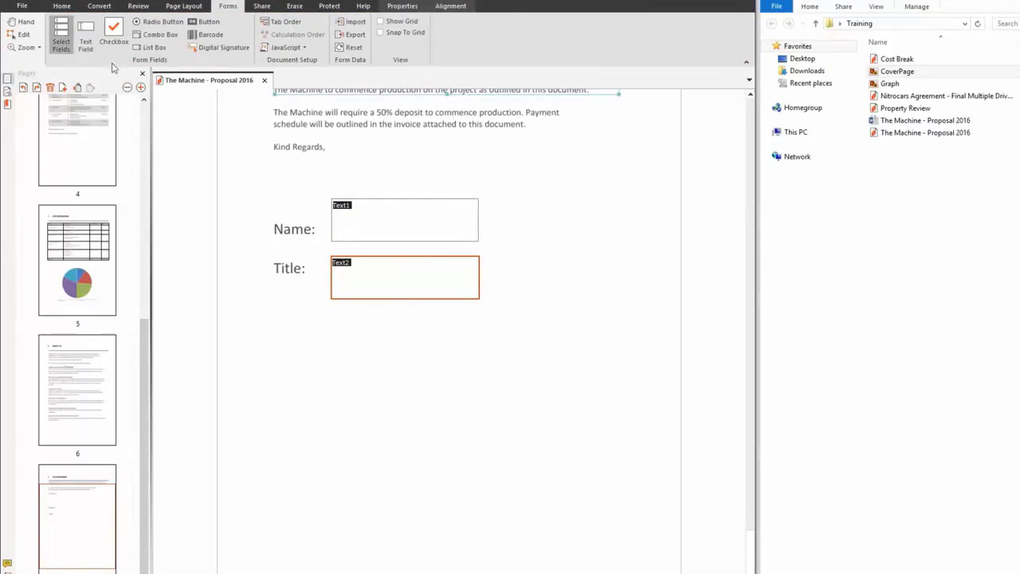
drag(294, 177, 435, 280)
click(459, 330)
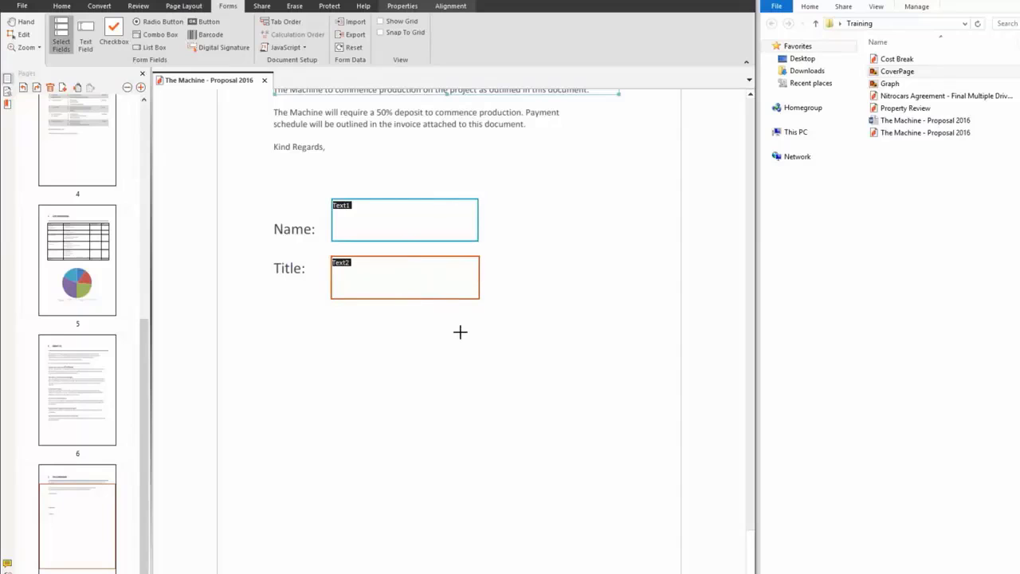
click(451, 10)
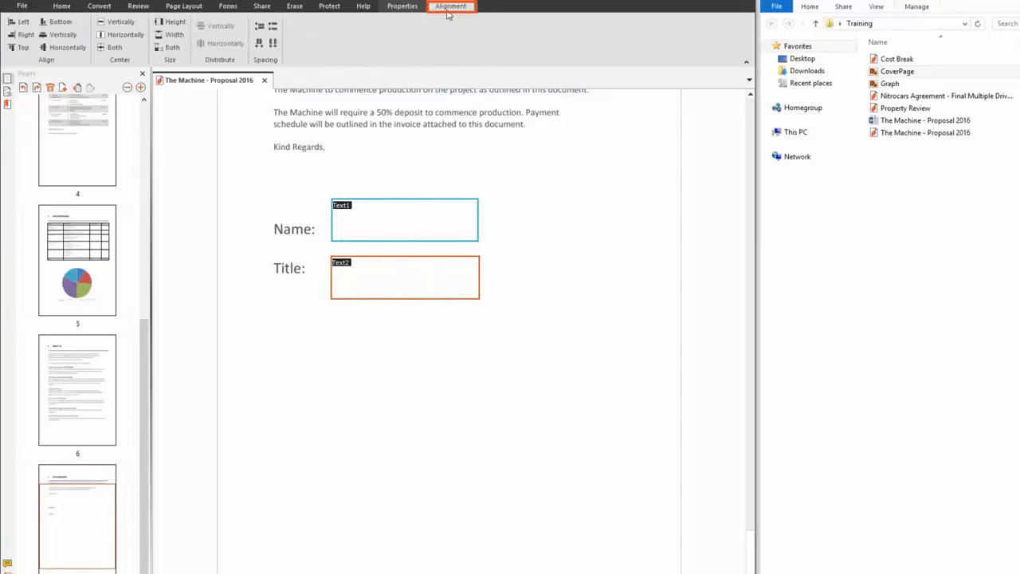
click(18, 29)
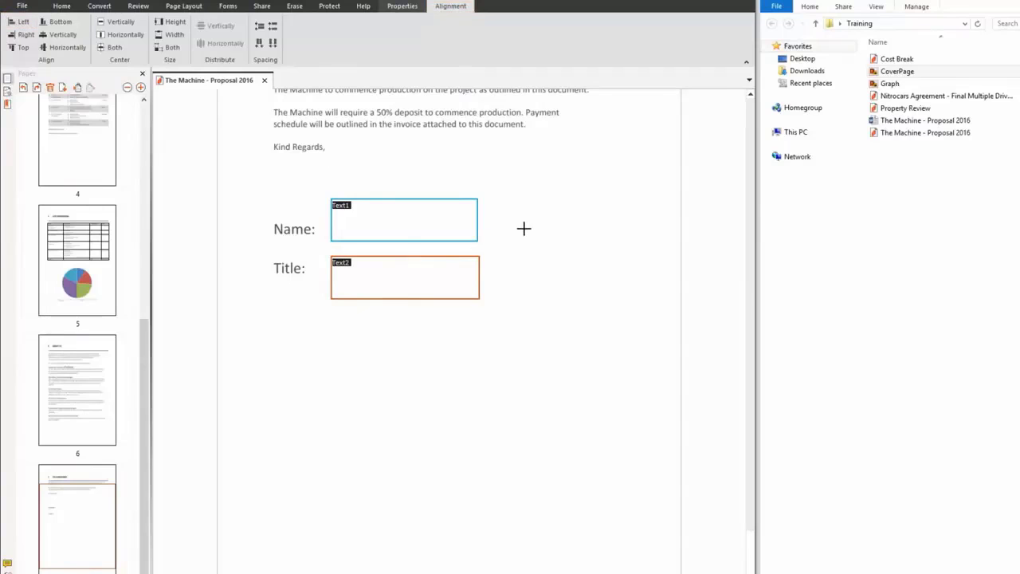
click(499, 225)
Step: Review the Options settings in the Name text field's properties and close them
click(460, 224)
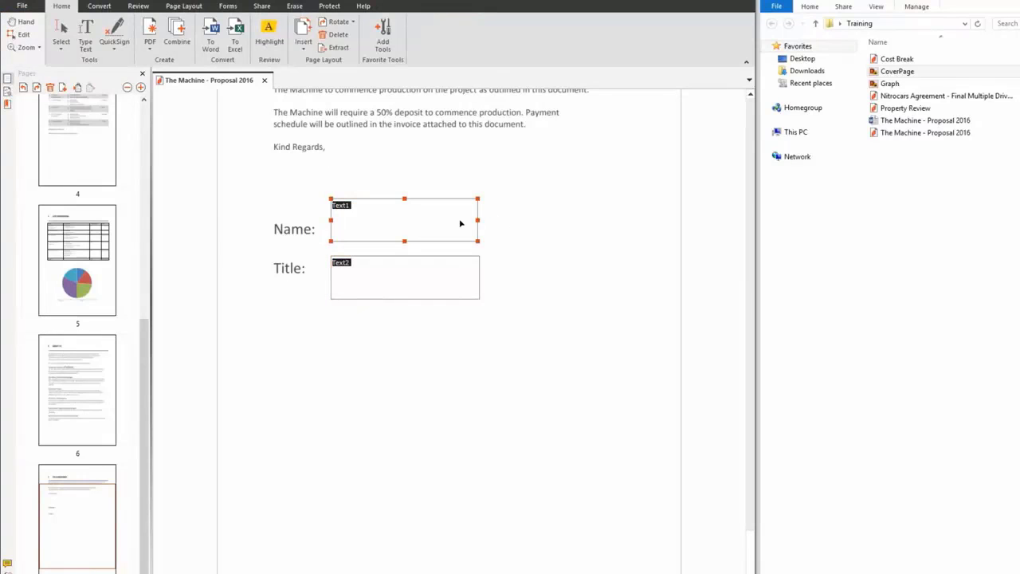
right_click(449, 225)
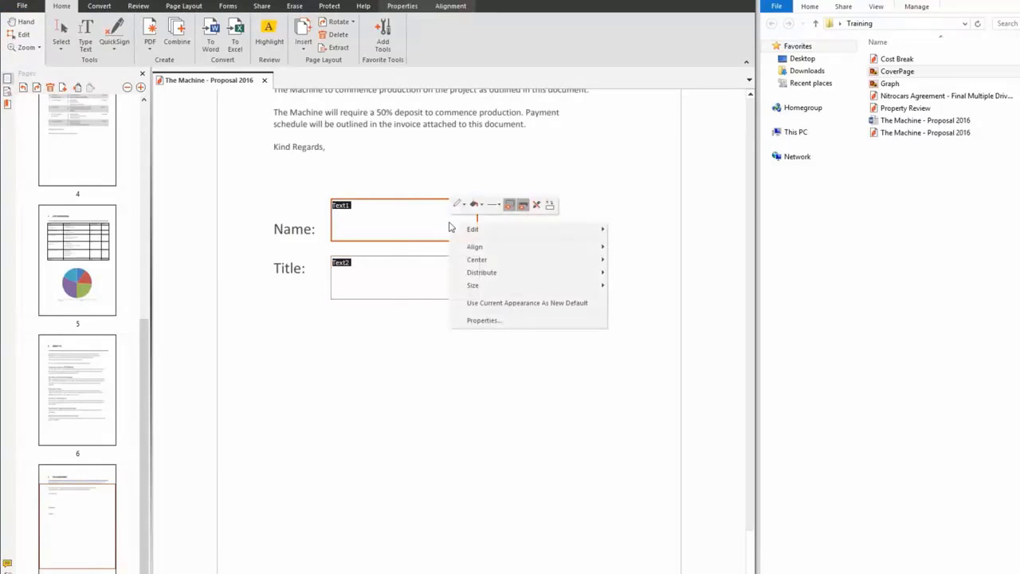
click(510, 319)
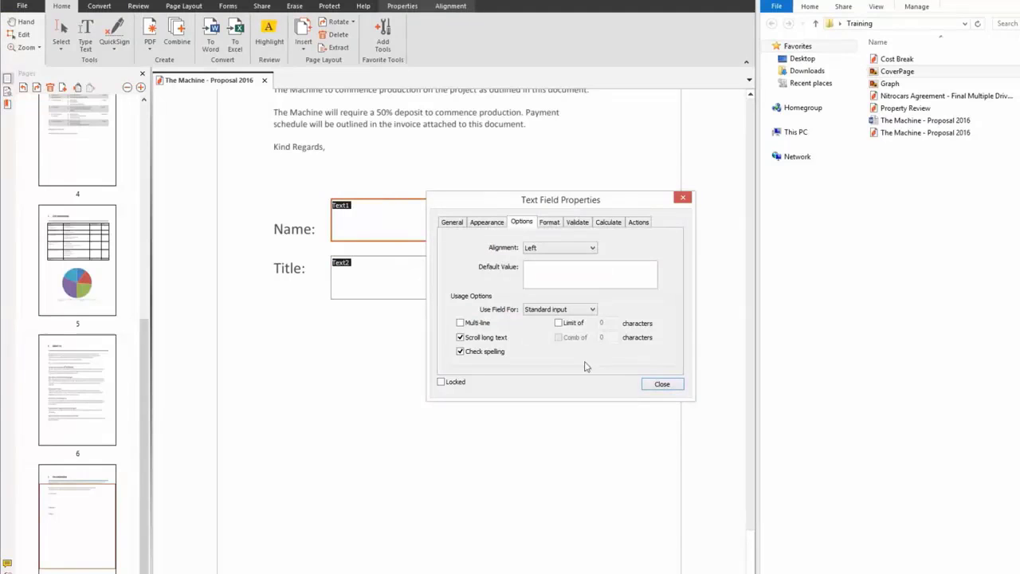
click(668, 388)
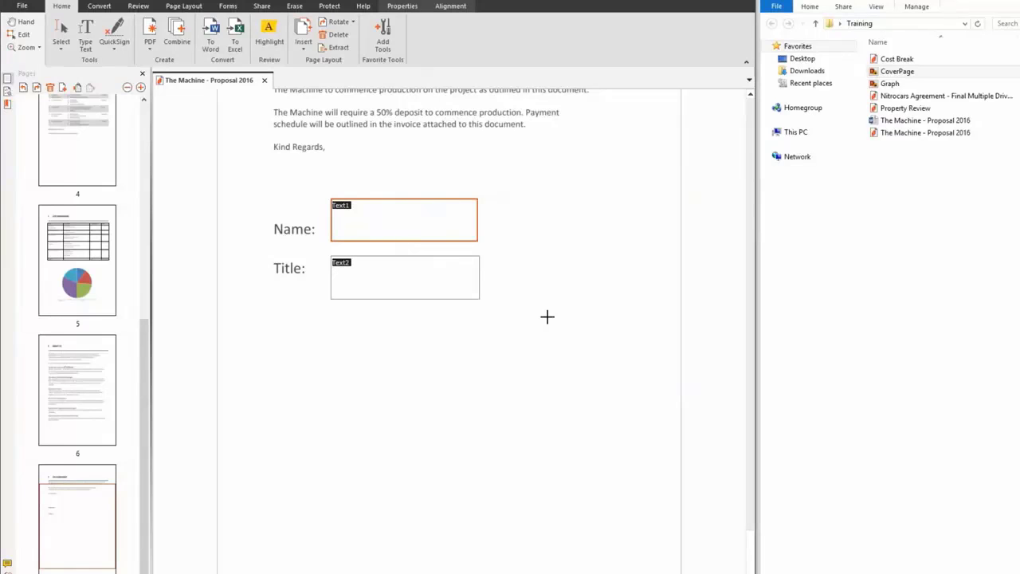
Step: Start creating a new QuickSign signature and review the Draw, From File and Handwritten methods
click(114, 53)
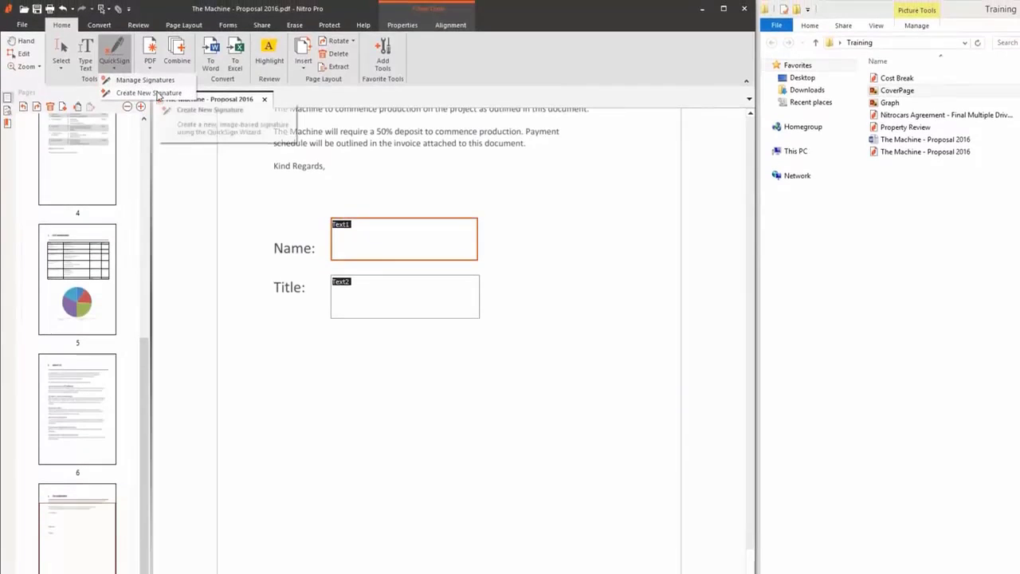
click(158, 93)
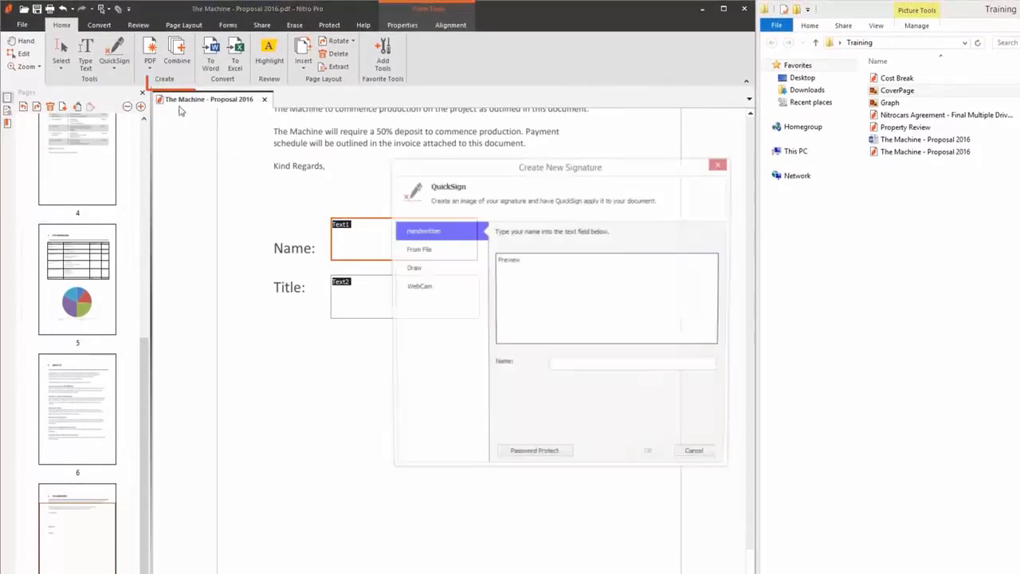
click(467, 269)
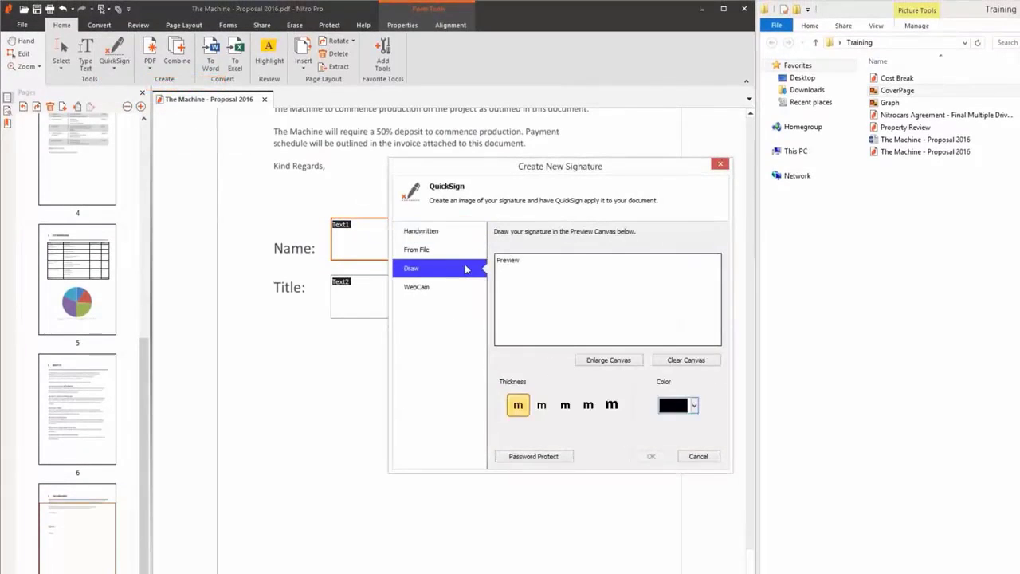
click(467, 257)
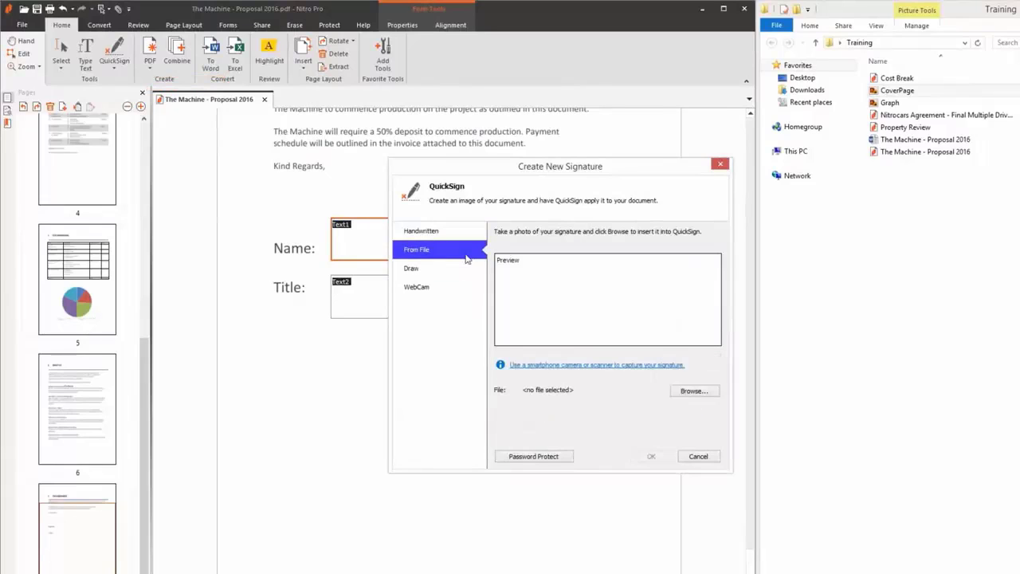
click(464, 236)
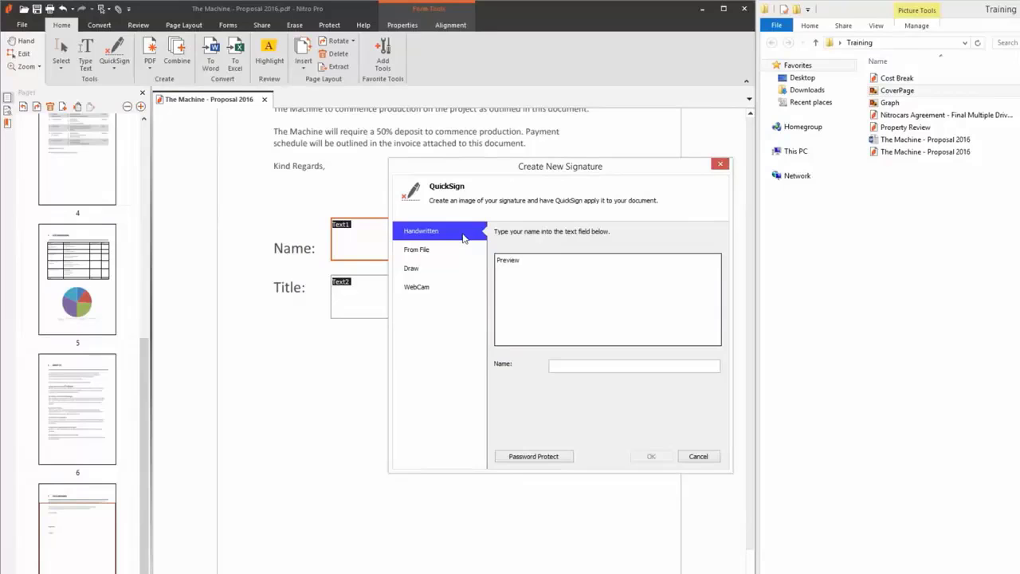
Step: Capture a handwritten signature with the WebCam method and place it below Kind Regards on the last page
click(443, 292)
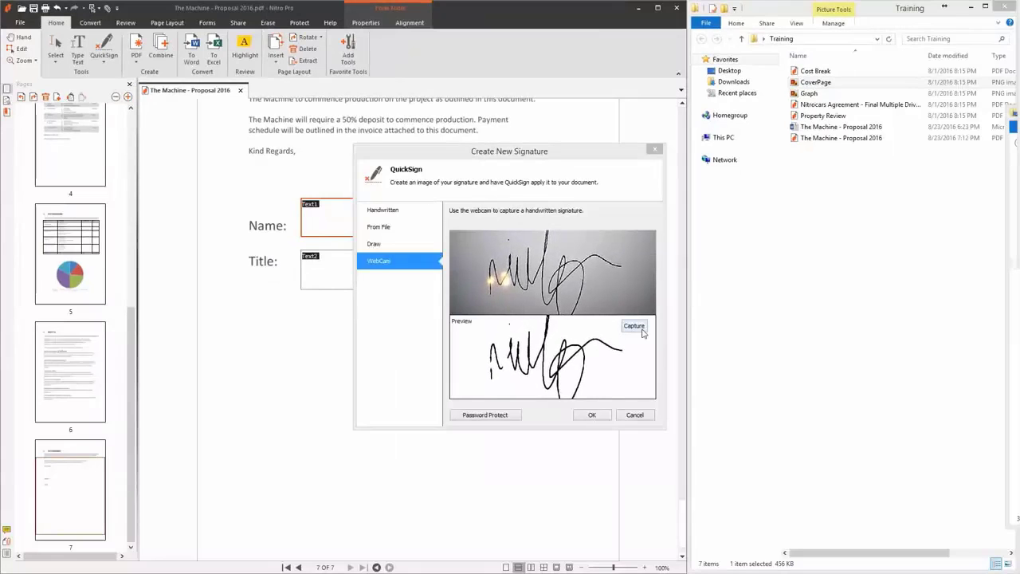
click(642, 329)
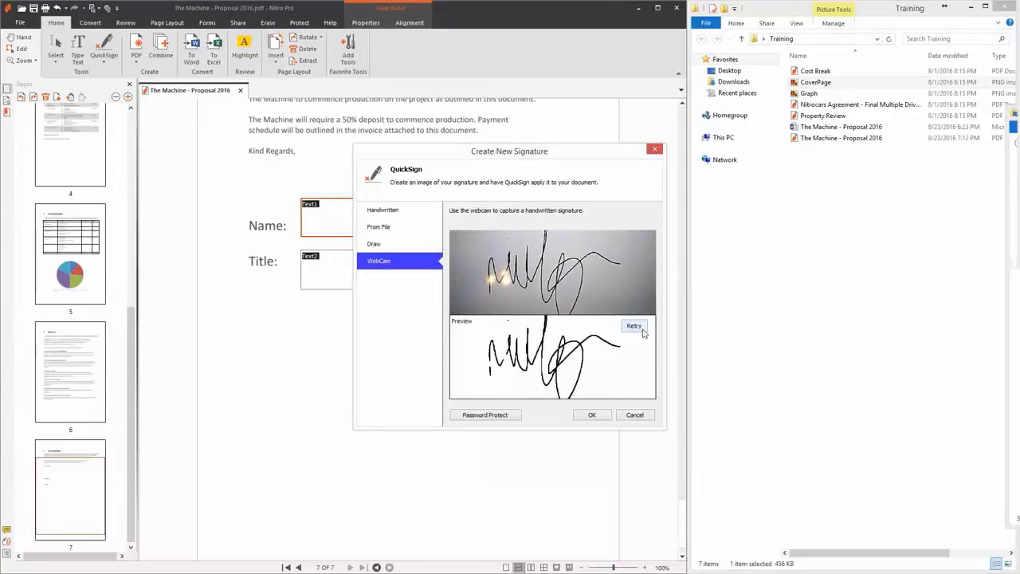
click(591, 414)
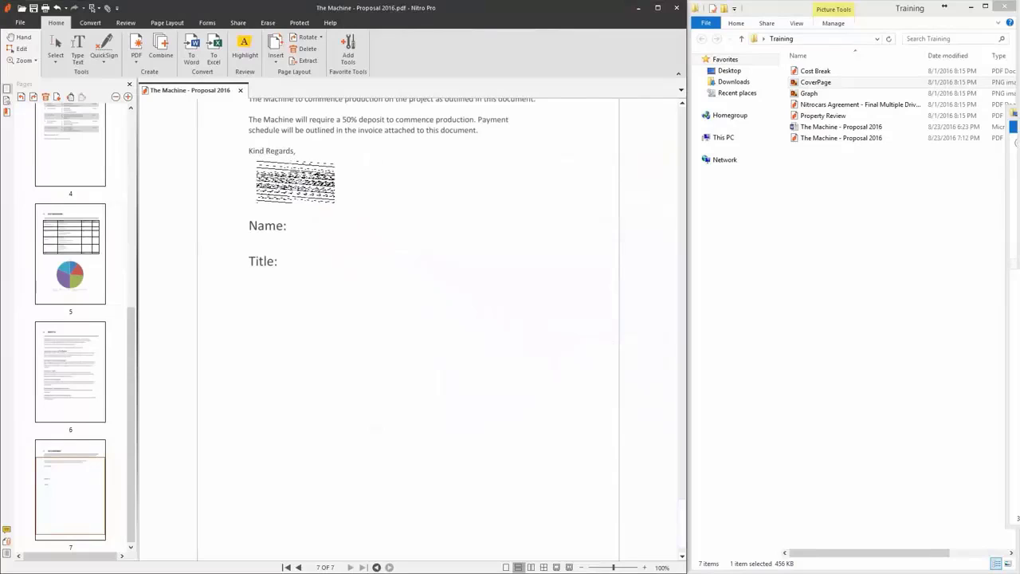
click(258, 161)
click(315, 170)
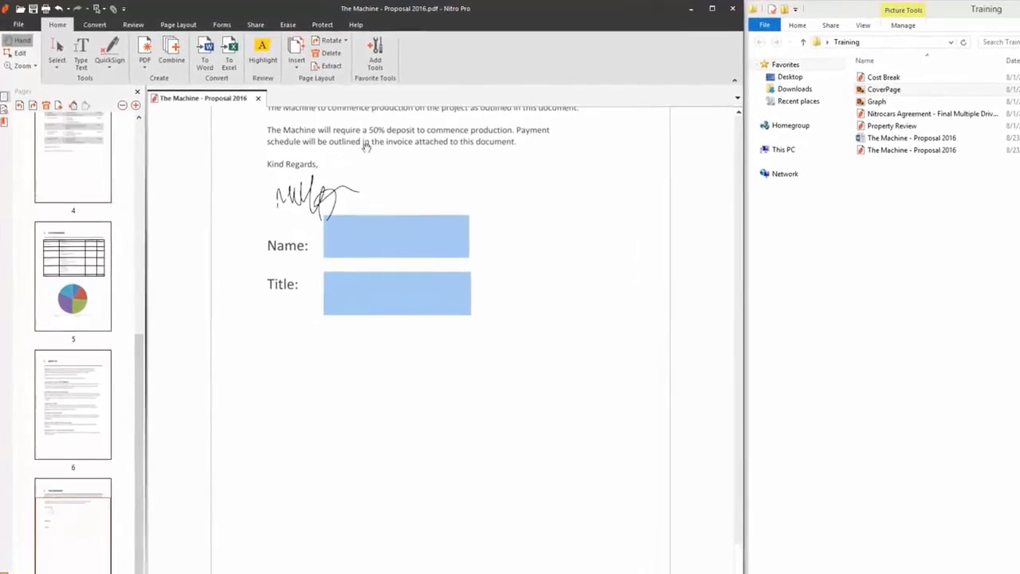
Step: White out the 50% deposit and payment schedule paragraph above the signature, accepting permanent content removal
click(288, 25)
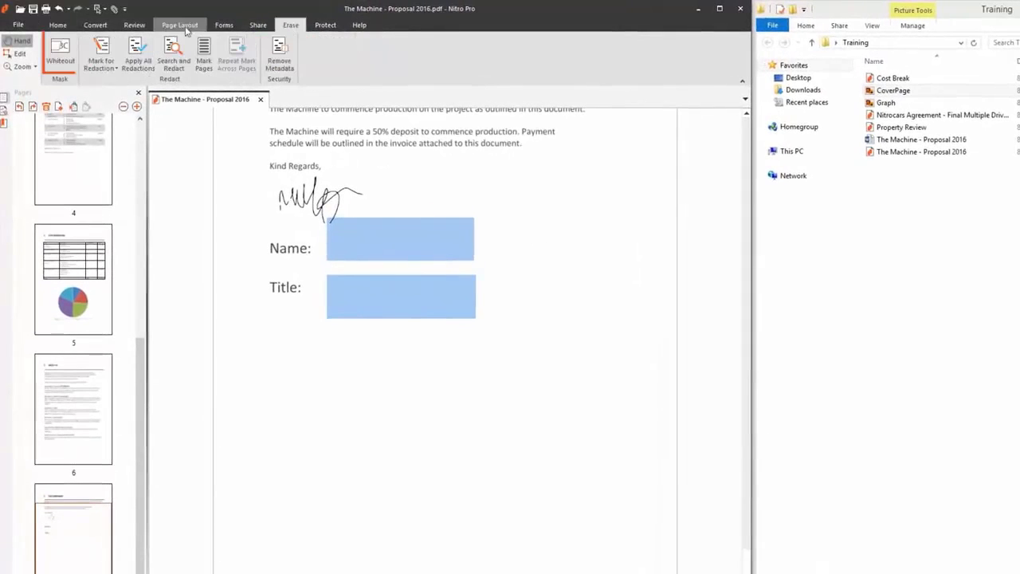
click(71, 50)
drag(253, 125, 591, 169)
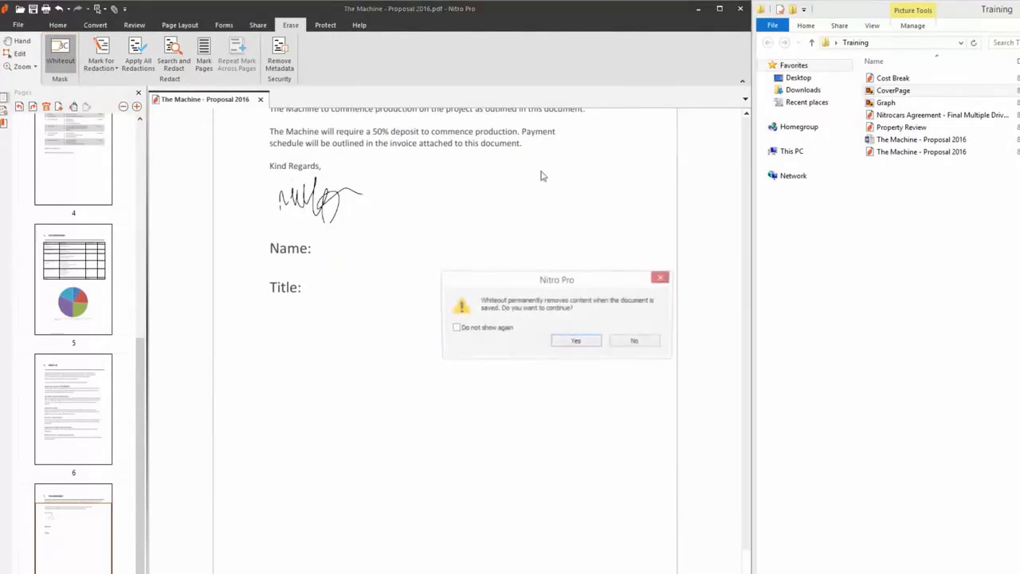
click(573, 344)
Step: Mark the words The Machine at the start of the About Us introduction for redaction
scroll(571, 343, up, 10)
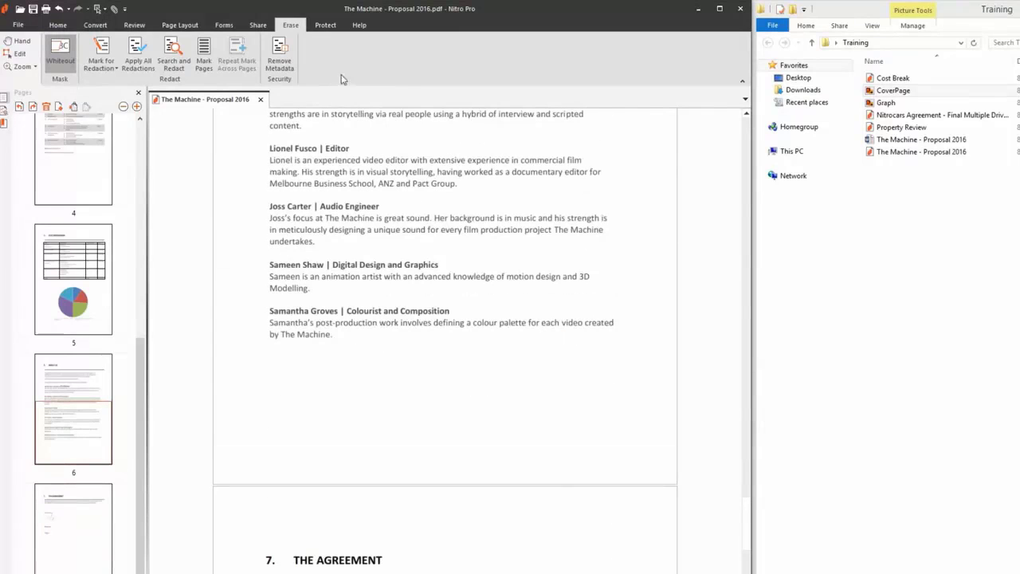
click(326, 25)
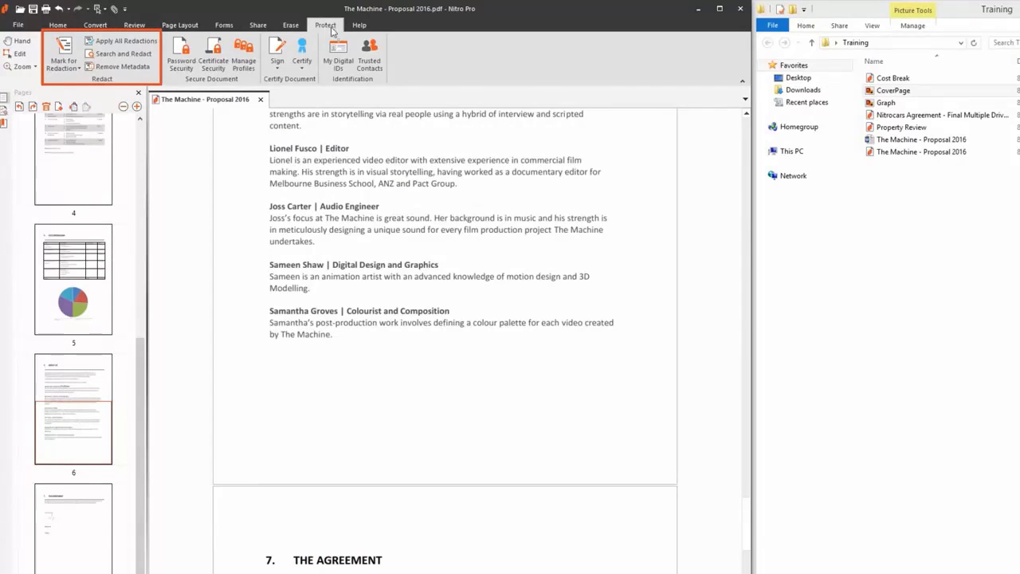
scroll(620, 342, up, 4)
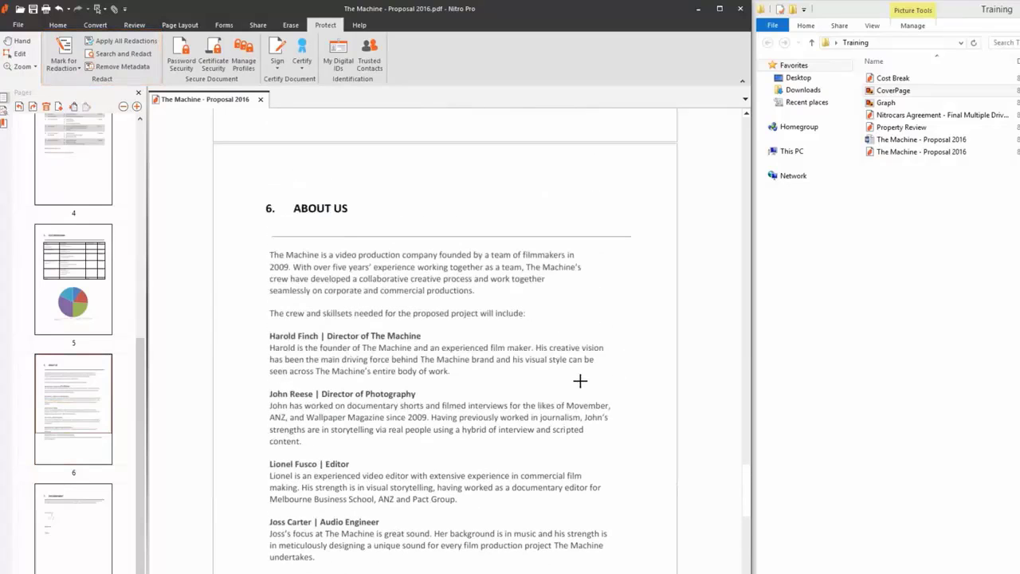
click(69, 57)
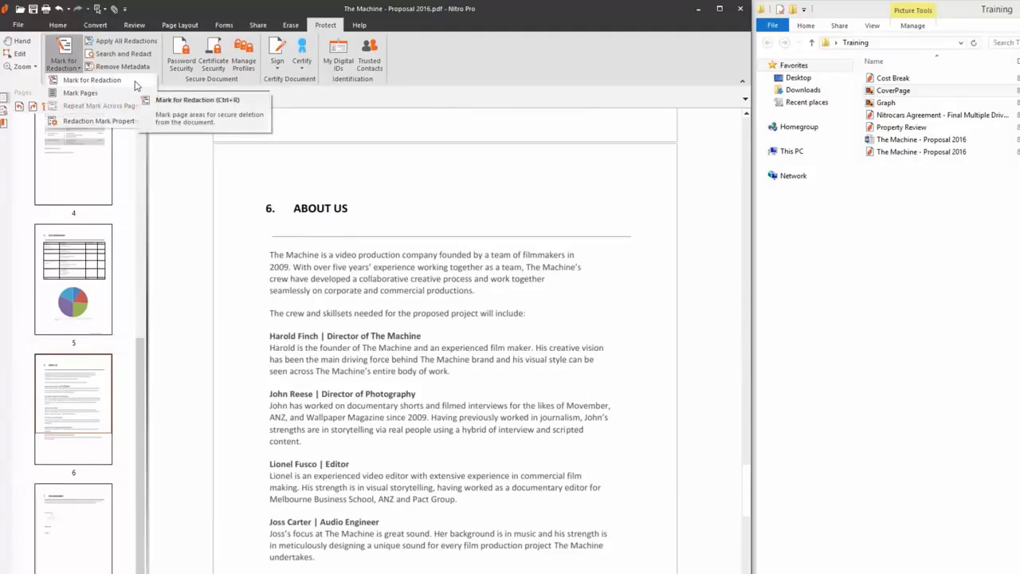
click(135, 81)
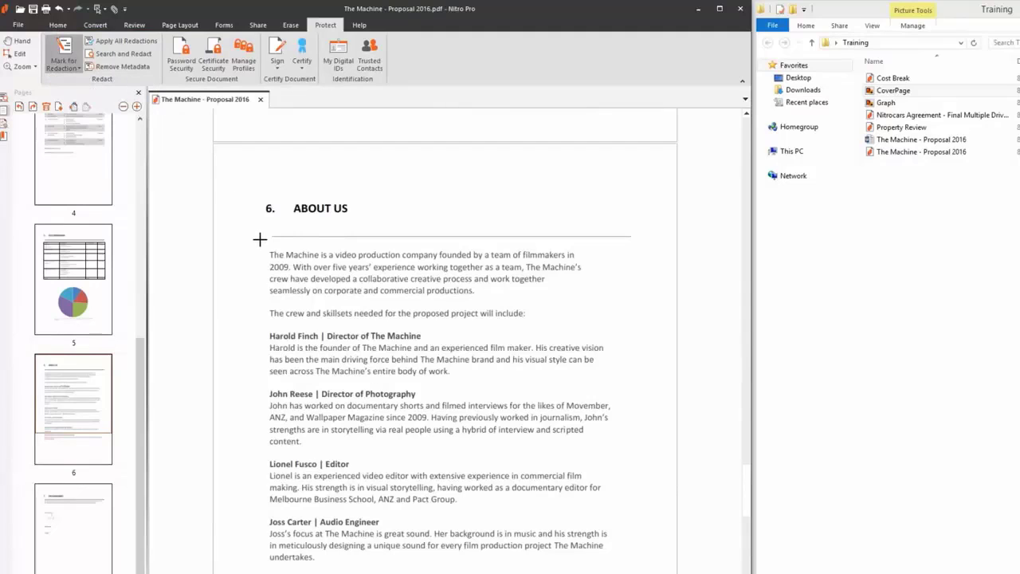
drag(261, 242, 323, 260)
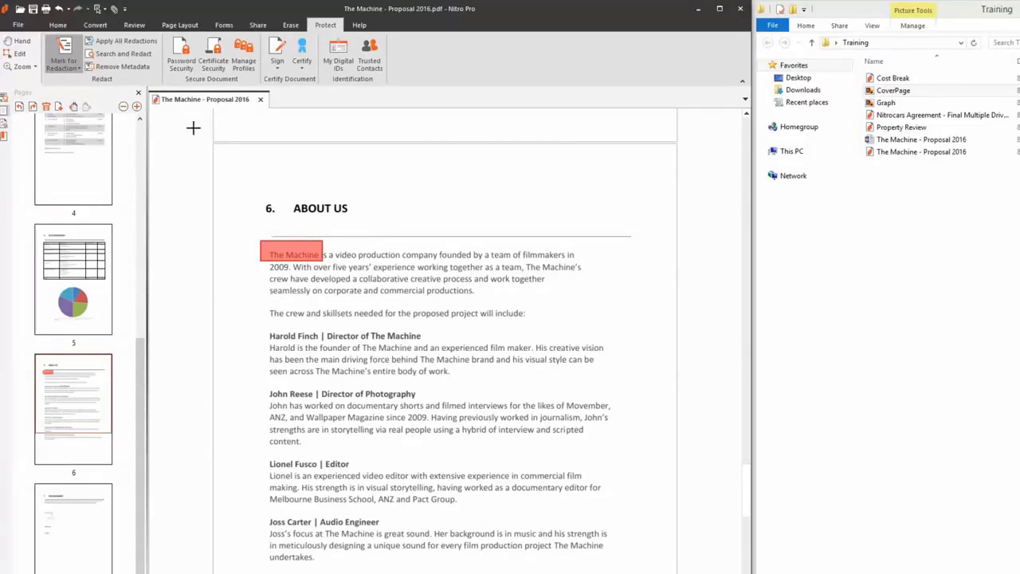
Step: Search the proposal for the text The Machine using Search and Redact
click(128, 55)
text(T)
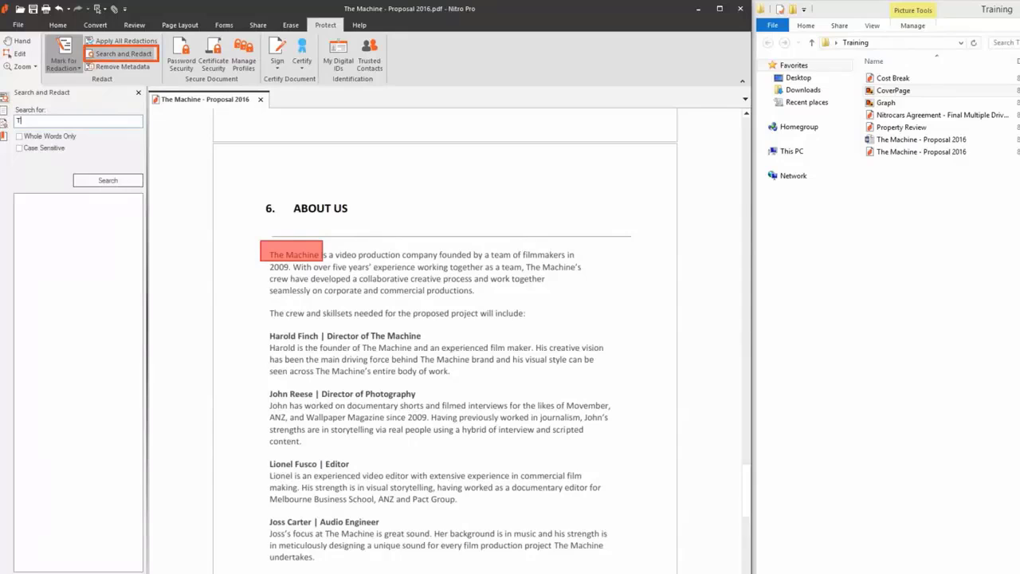
text(he Machine)
key(Return)
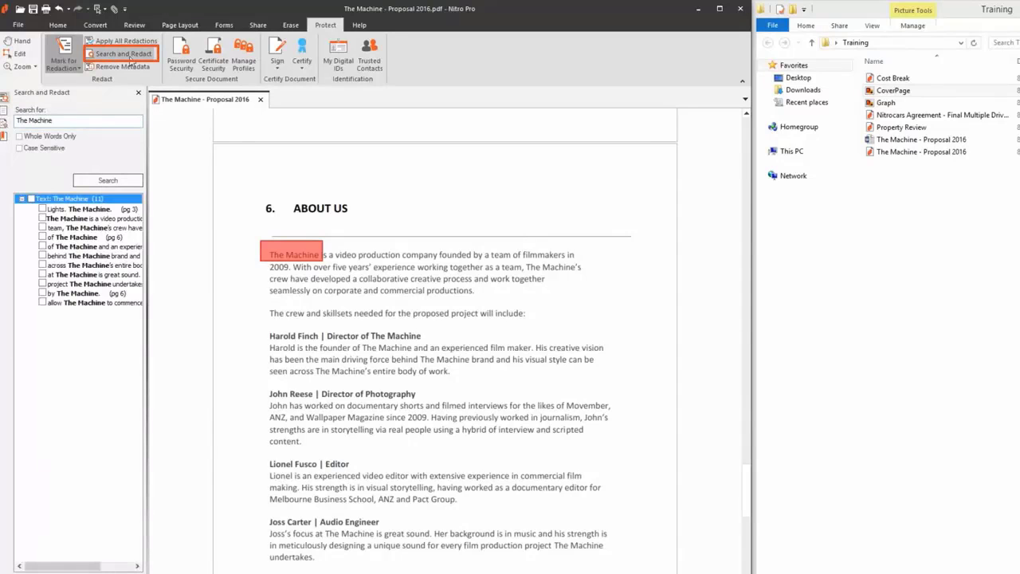
Step: Mark all found occurrences of The Machine for redaction and apply all redactions, accepting permanent content removal
click(72, 209)
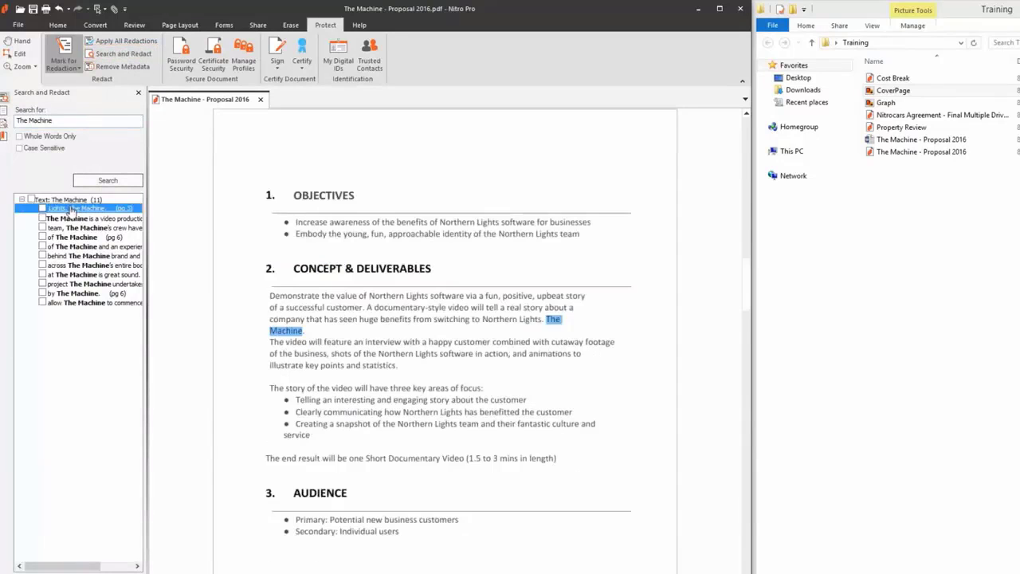
click(42, 208)
click(42, 217)
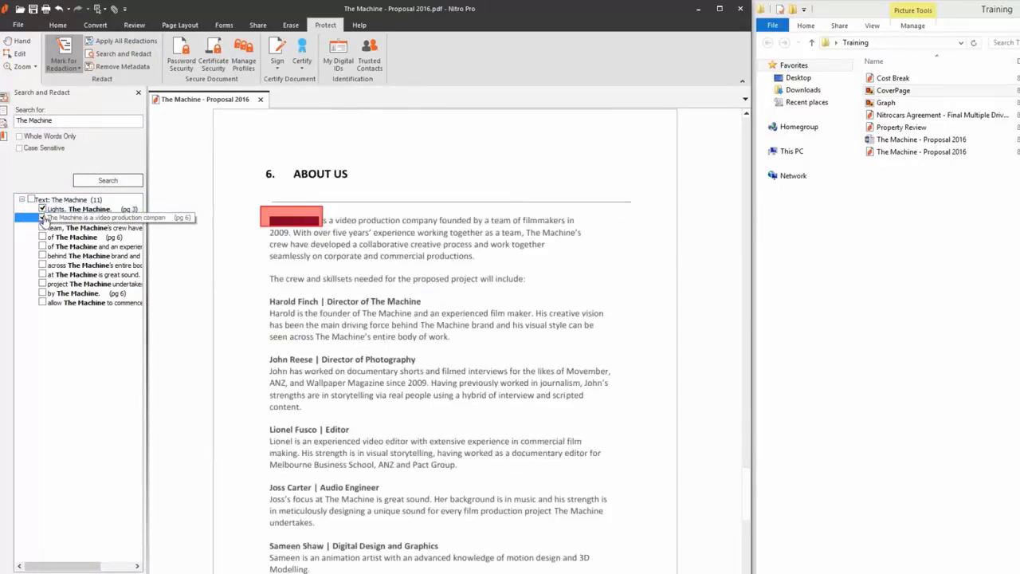
click(43, 237)
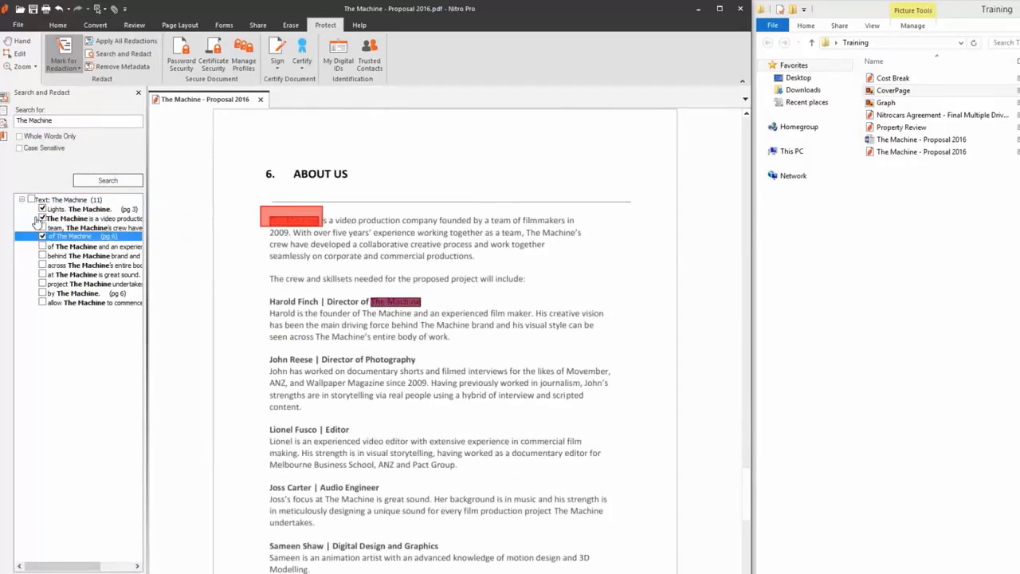
click(31, 199)
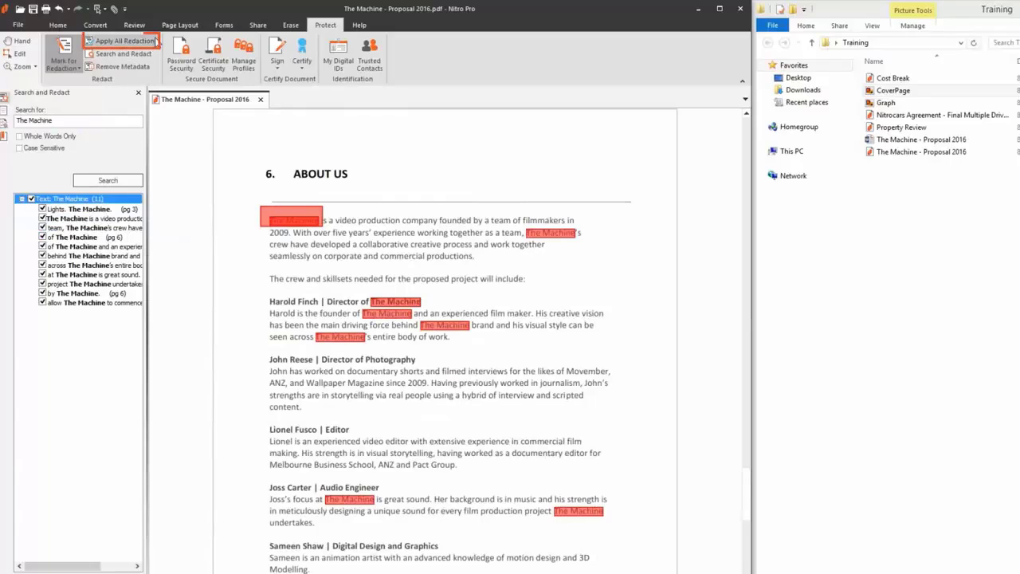
click(119, 41)
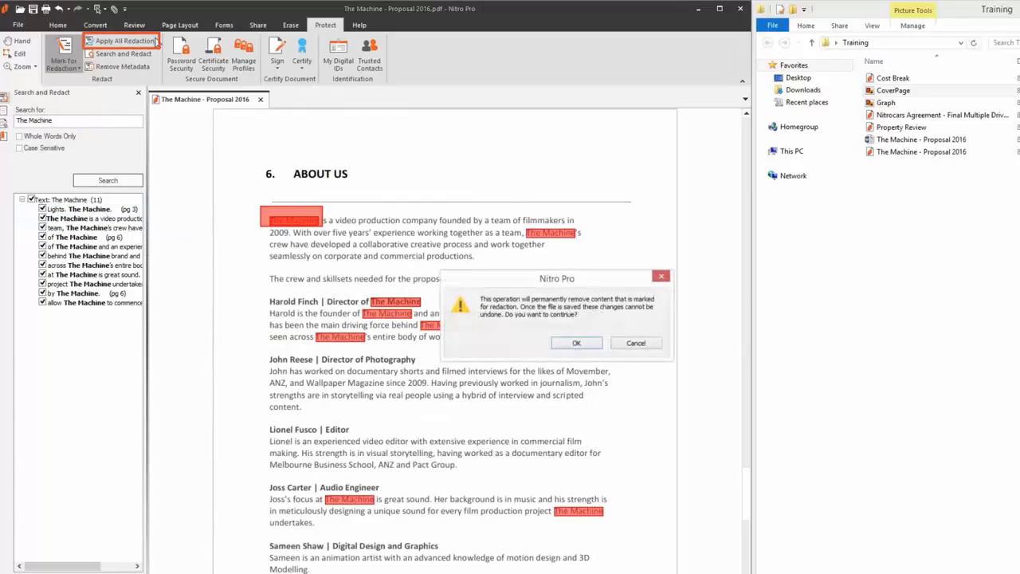
click(578, 343)
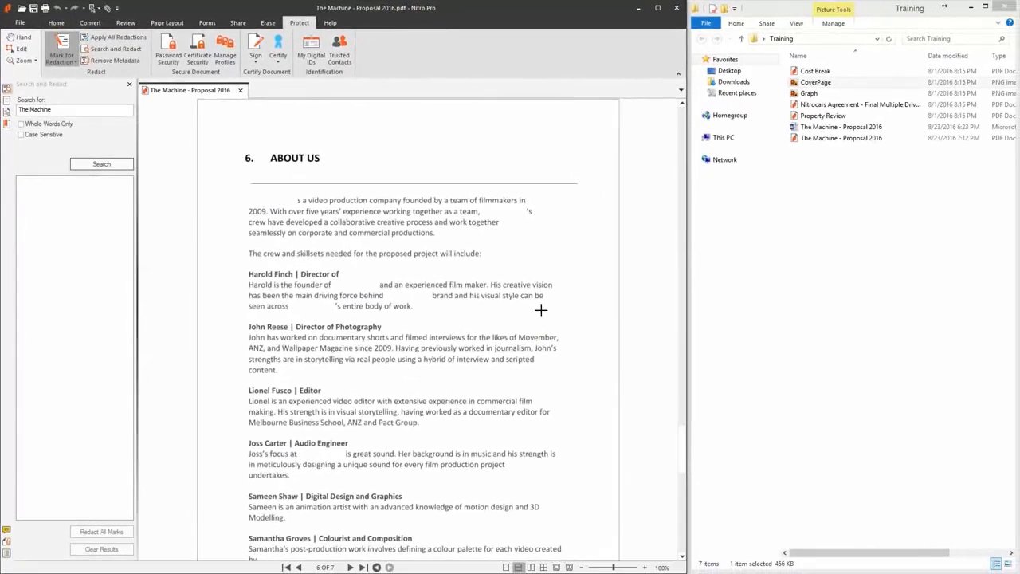
Step: Open the scanned Property Review PDF from the Training folder and select its page content in edit mode
click(790, 193)
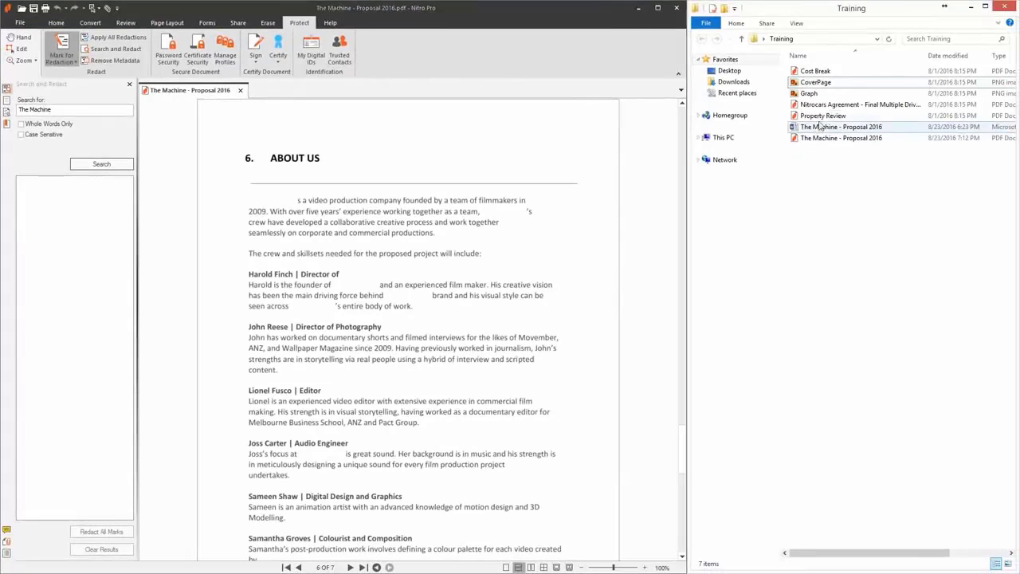
drag(822, 116, 547, 170)
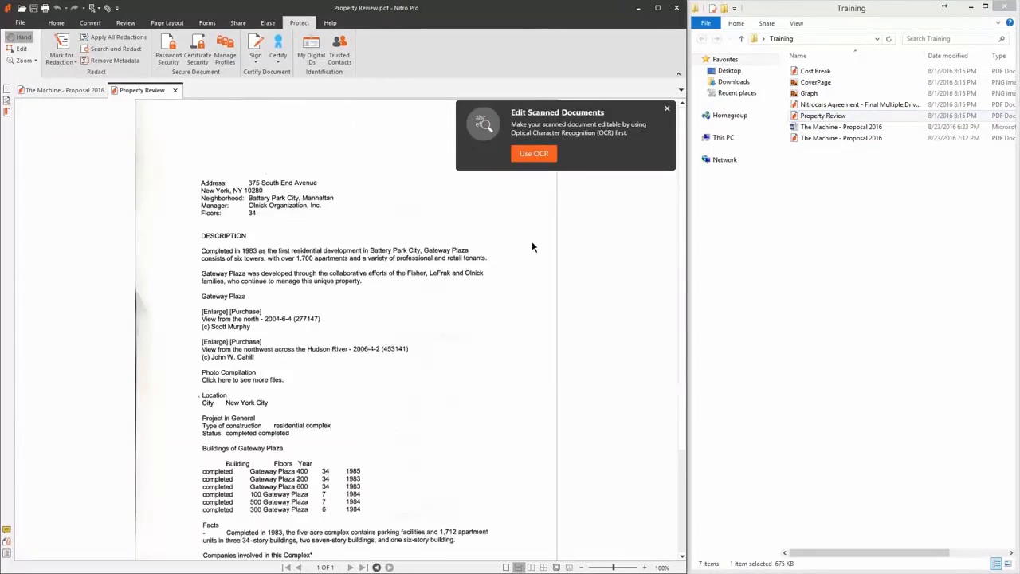
scroll(534, 246, down, 1)
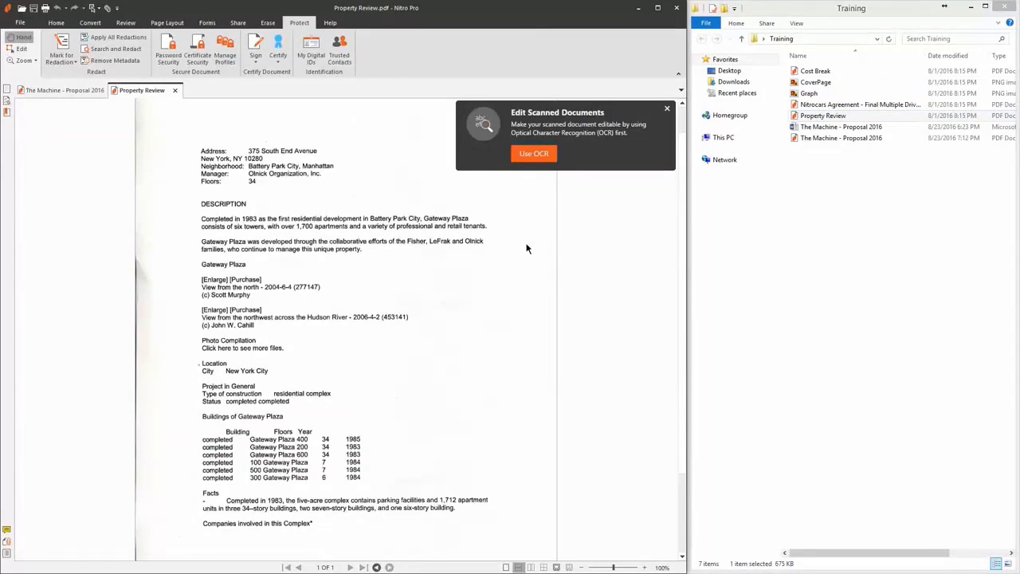
click(21, 48)
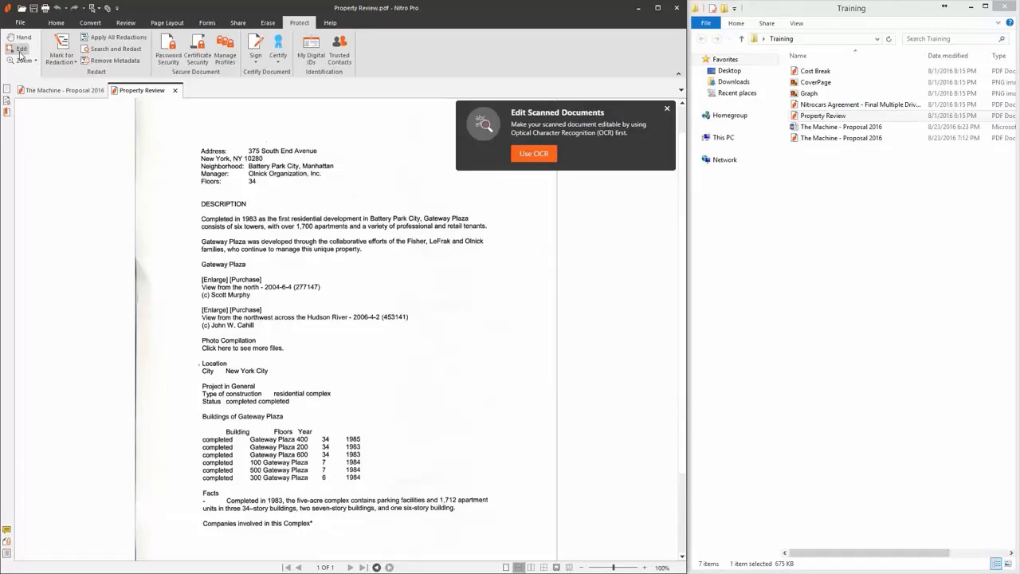
click(414, 301)
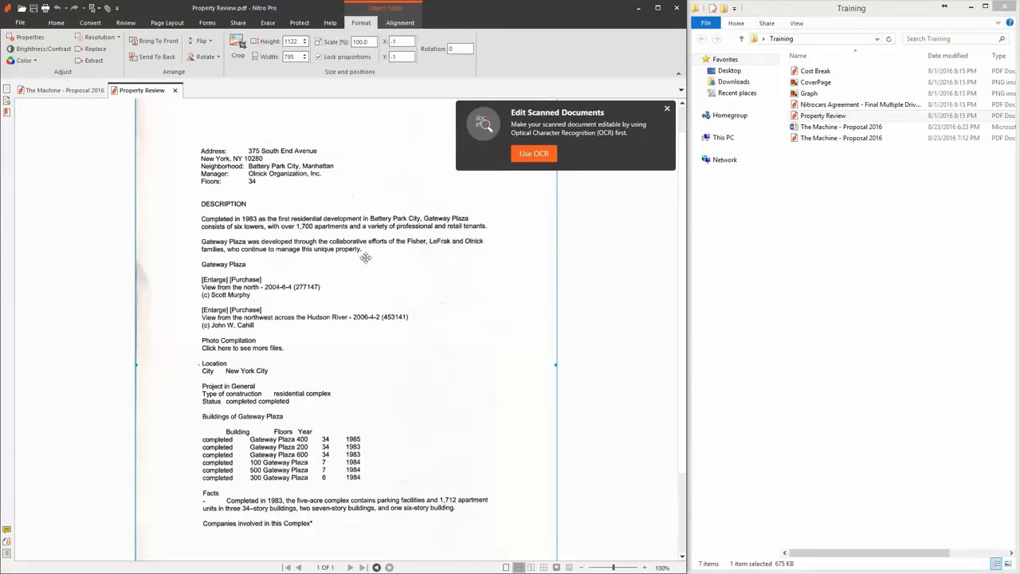
Step: Run OCR on the Property Review document with the Make Searchable and Editable option
click(125, 23)
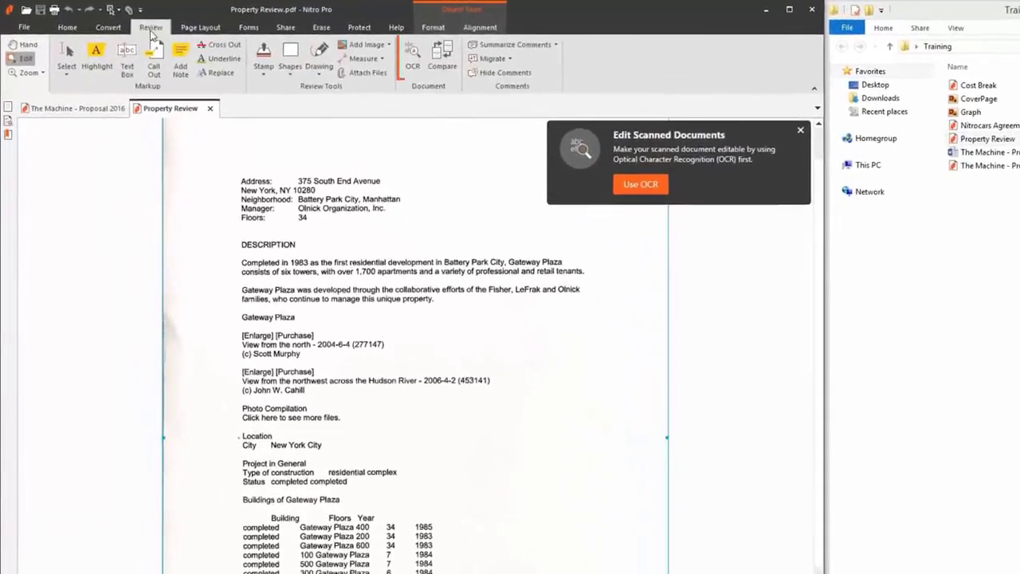
click(426, 76)
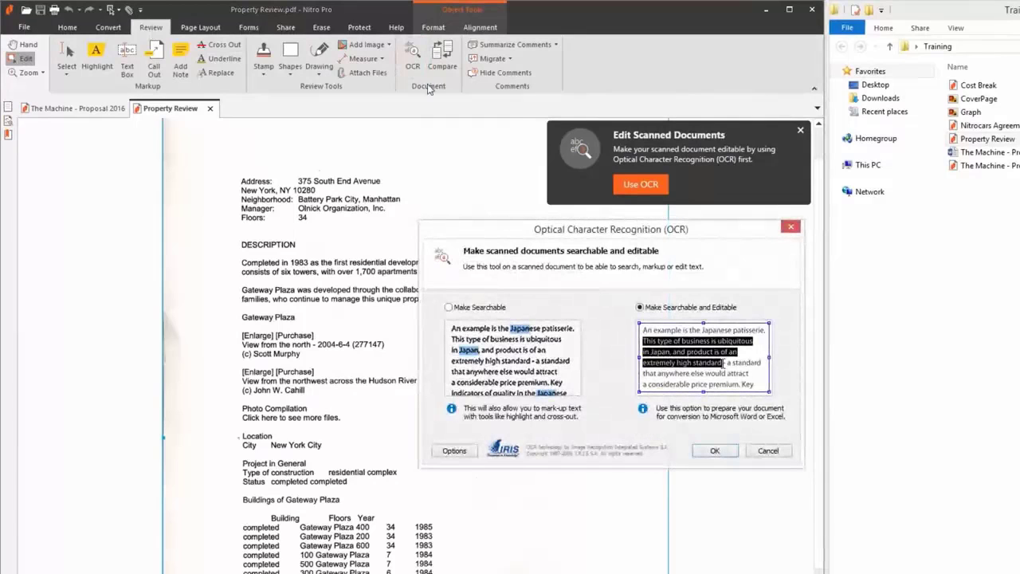
click(714, 451)
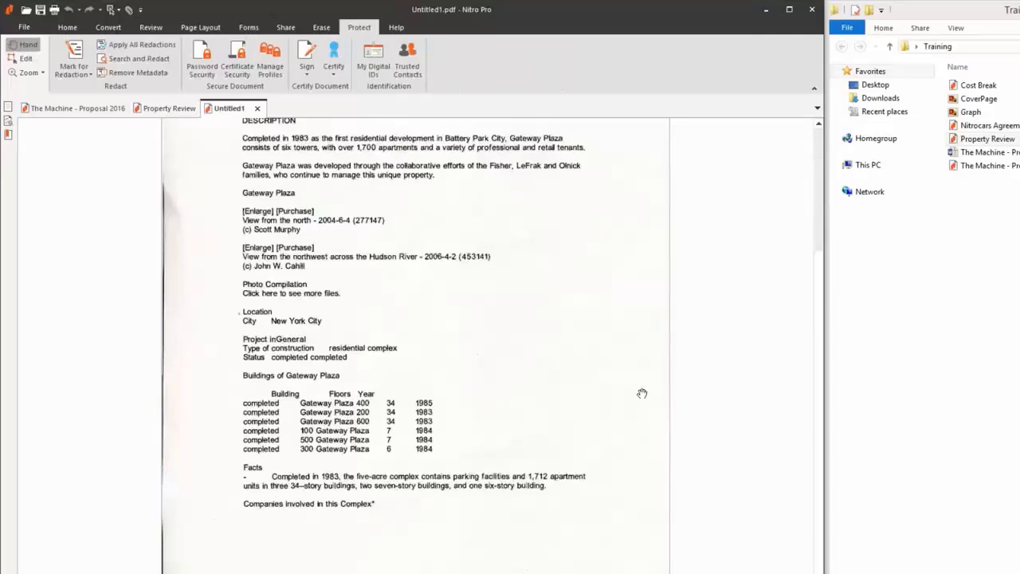
Step: Add "from Melbourne" after the photographer's name in the first photo credit of the OCR document and finish text editing
click(27, 59)
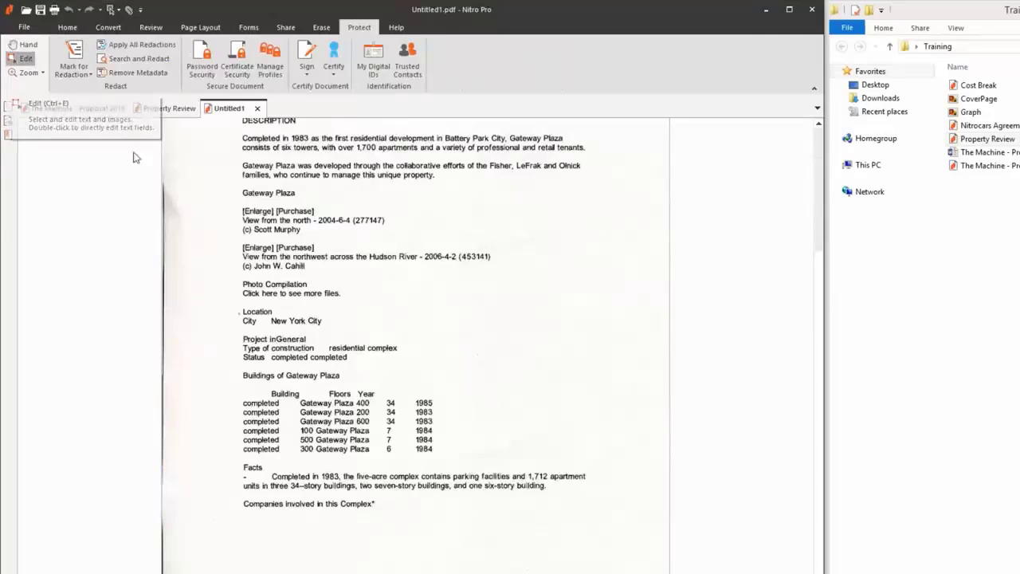
click(346, 222)
click(347, 222)
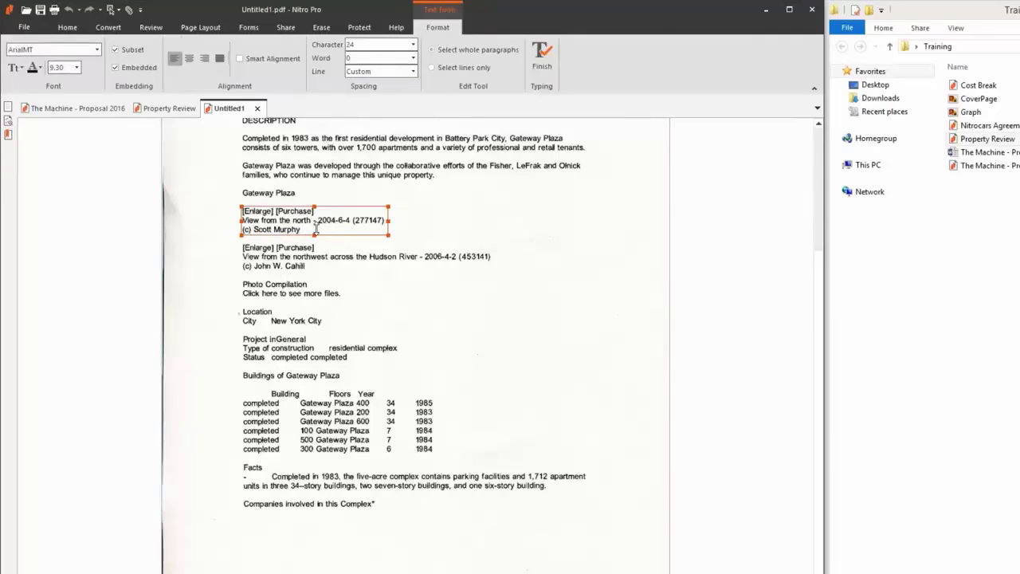
click(316, 229)
text(from Melbourne)
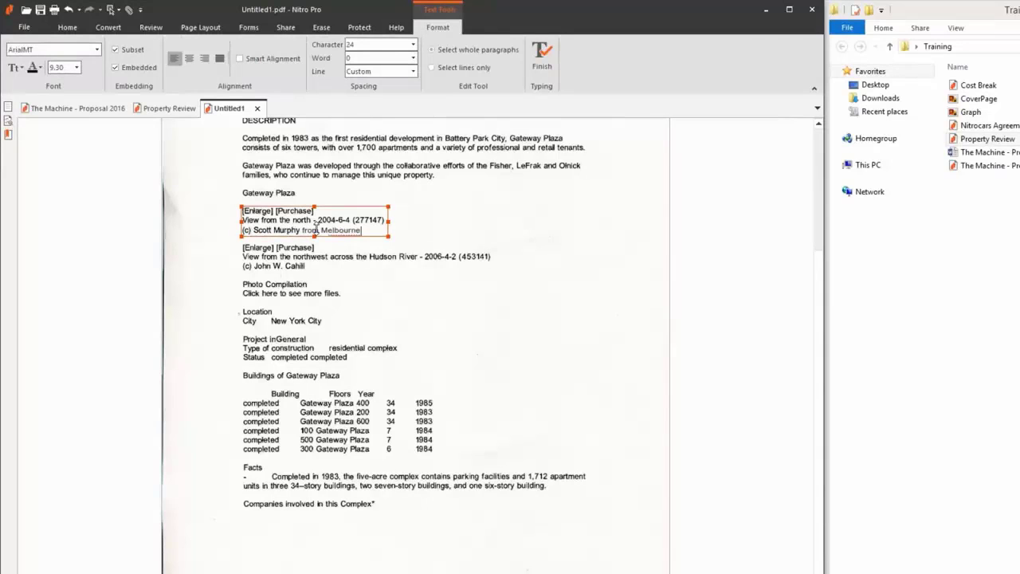
click(542, 57)
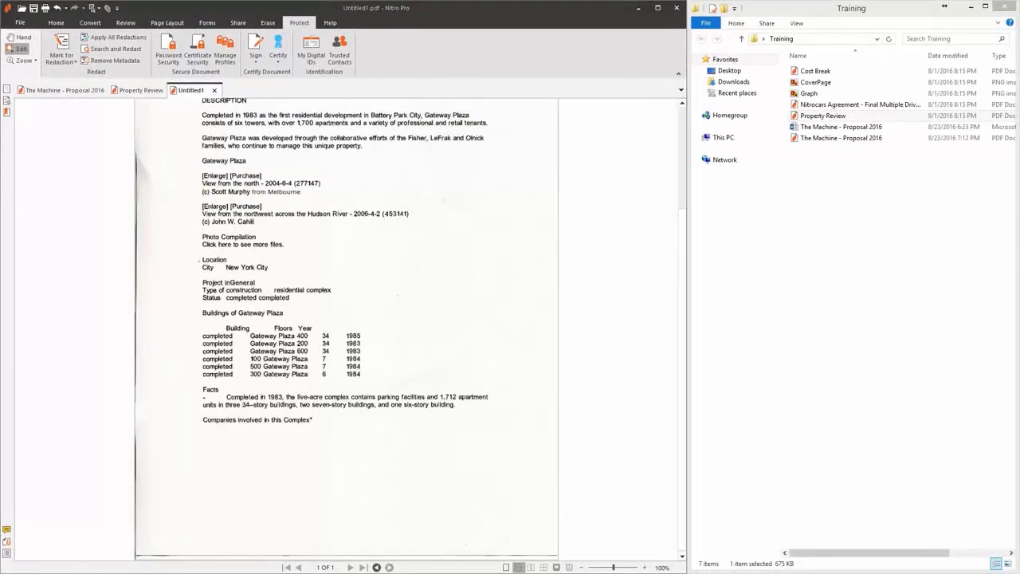
Step: Switch to Outlook and convert the selected proposal e-mail to a PDF, saving it in the Training folder under the suggested name
key(alt+Tab)
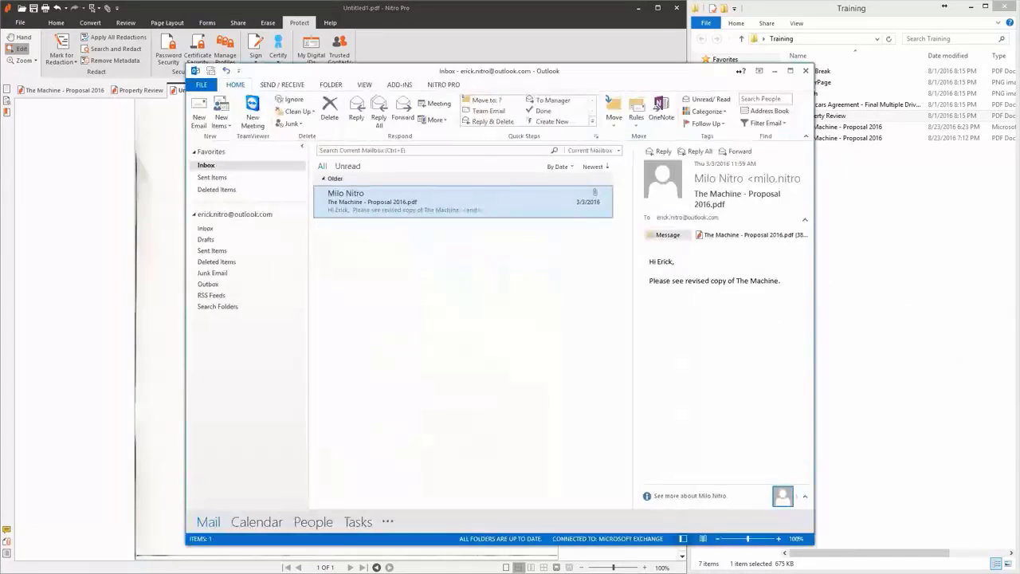
click(445, 85)
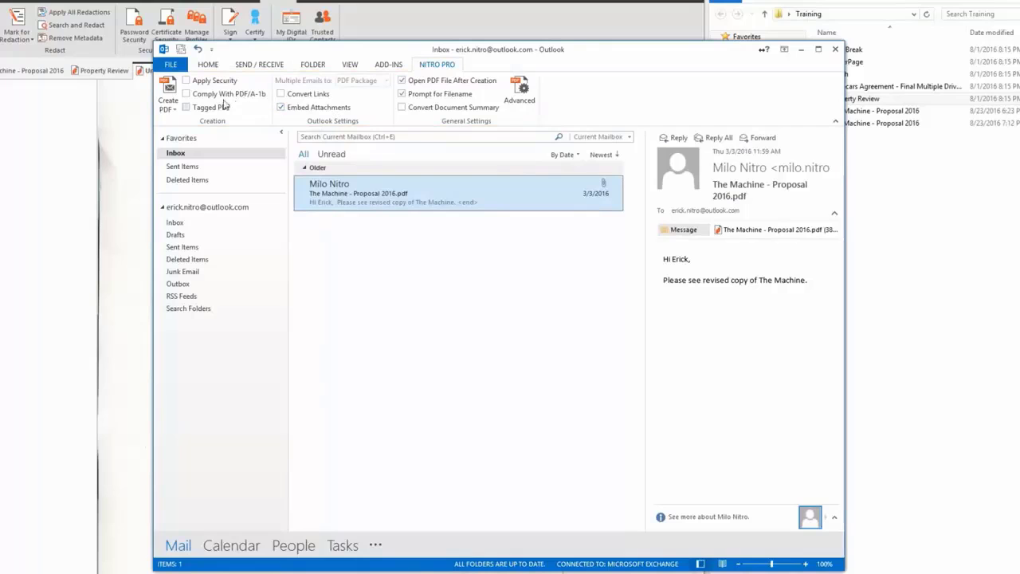
click(168, 94)
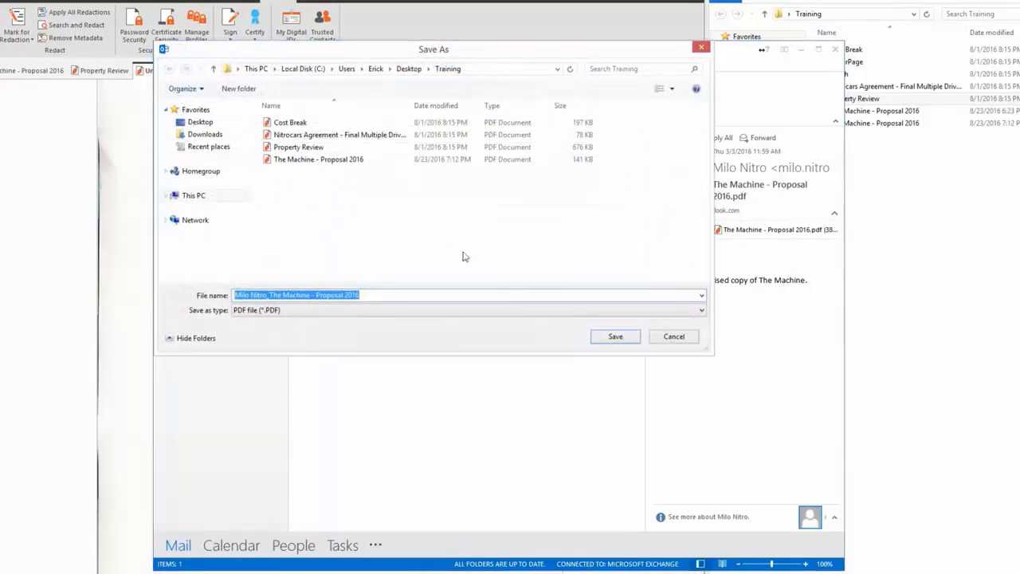
click(612, 336)
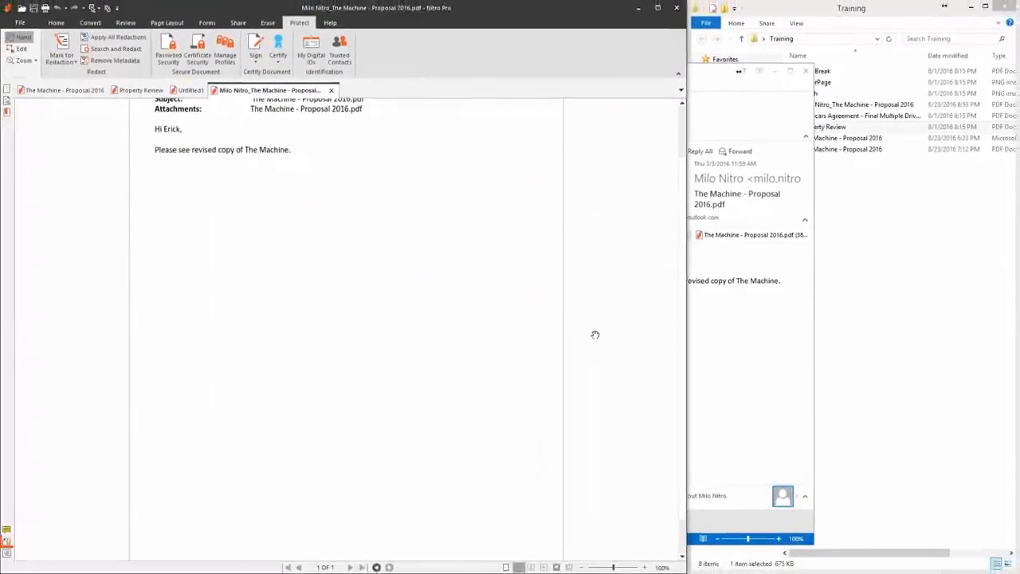
Step: Show the e-mail PDF's embedded attachments and open The Machine - Proposal 2016.pdf, confirming that it should be opened
click(6, 542)
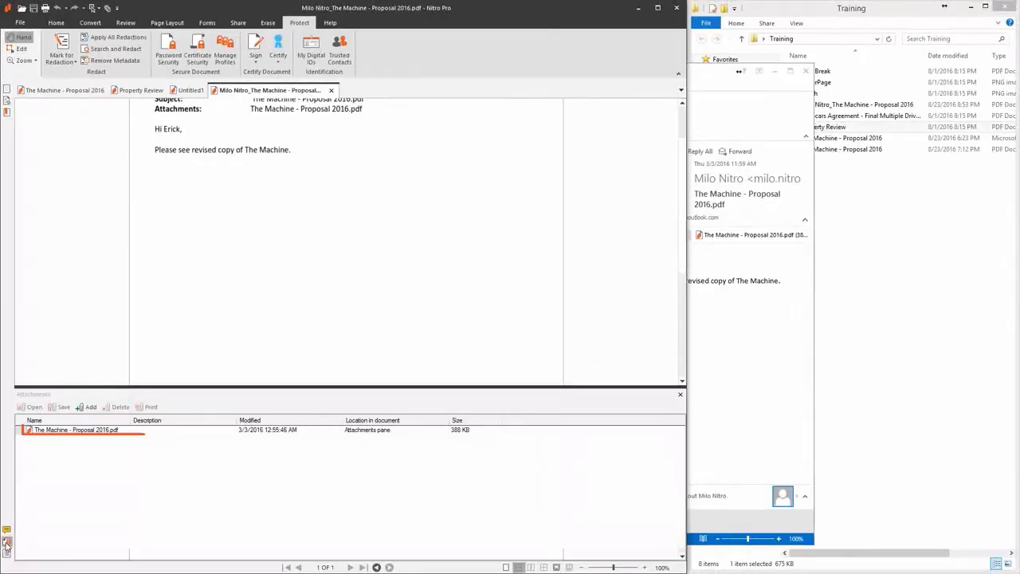
click(125, 435)
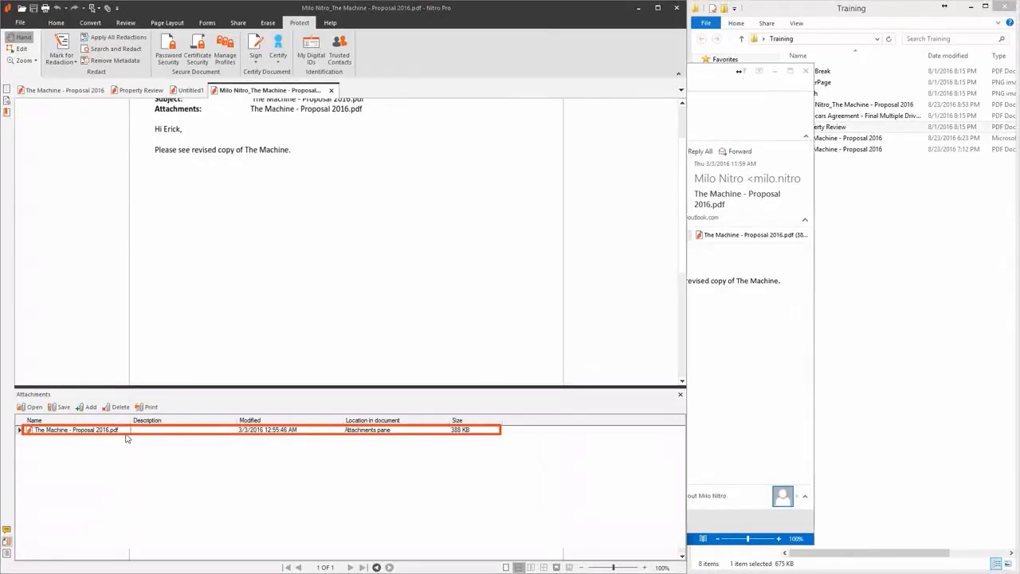
double_click(126, 436)
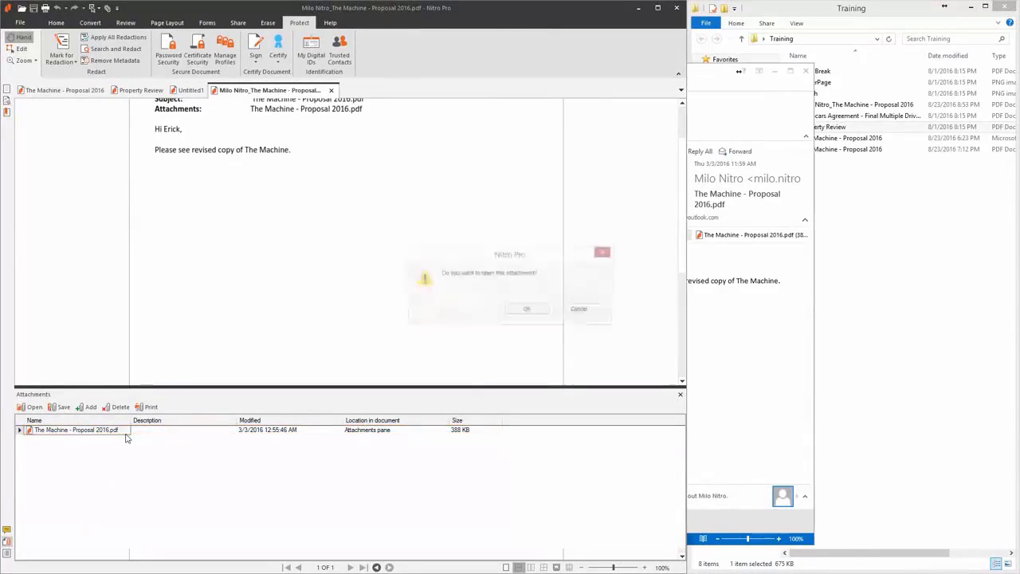
click(536, 314)
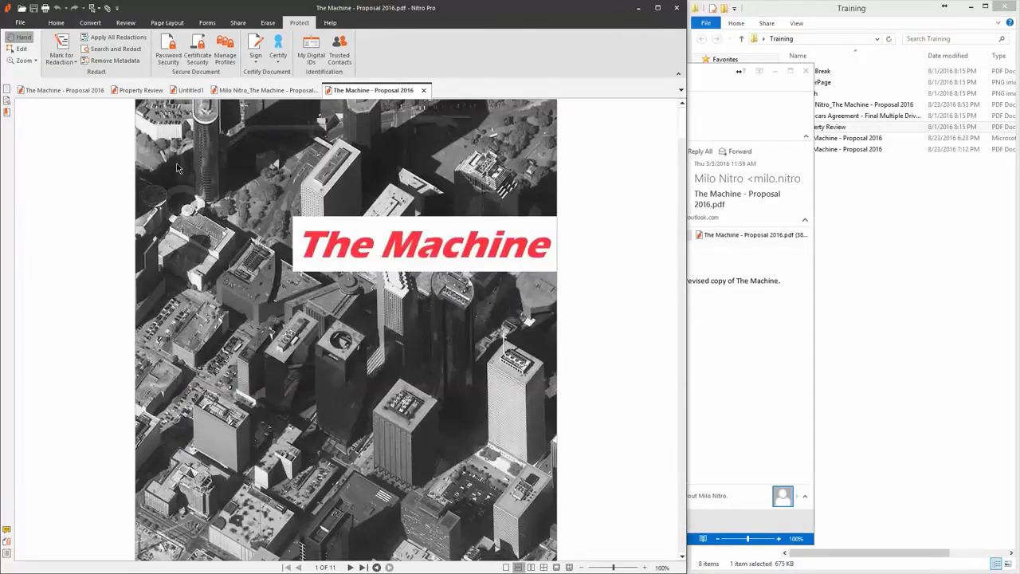
Step: Add the Add Note, OCR and Whiteout tools to the Favorite Tools group
click(56, 22)
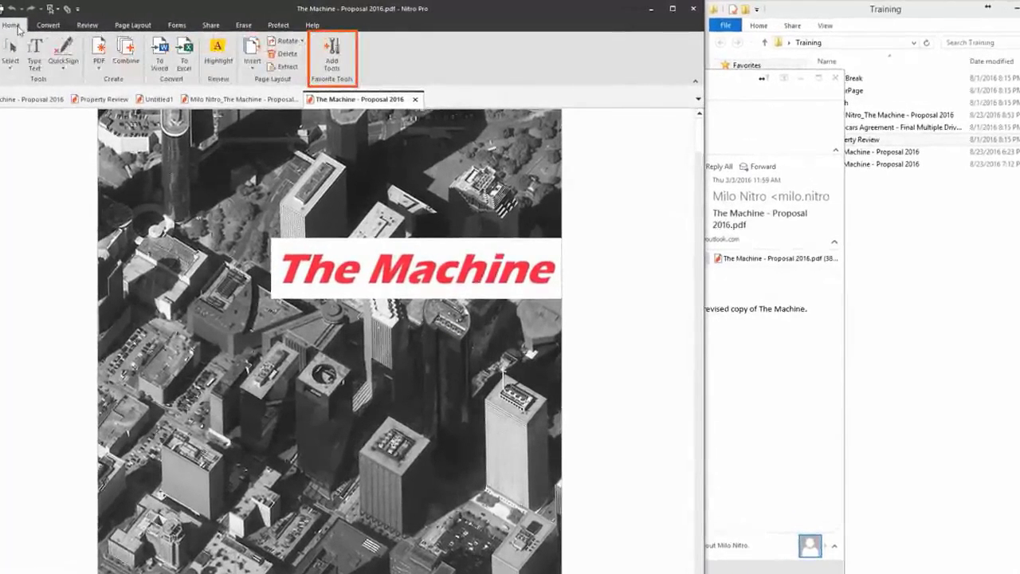
click(338, 64)
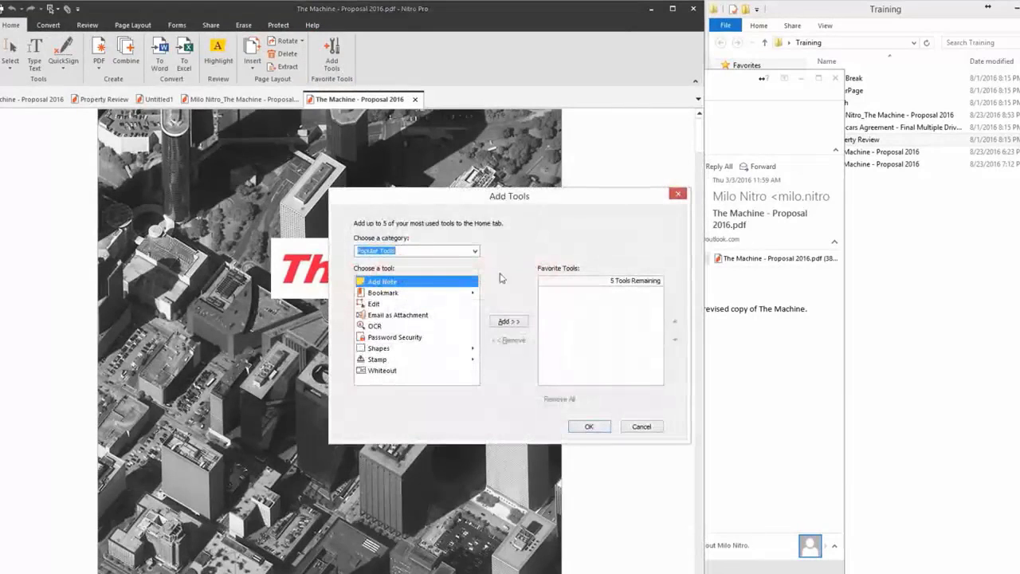
click(502, 321)
click(455, 326)
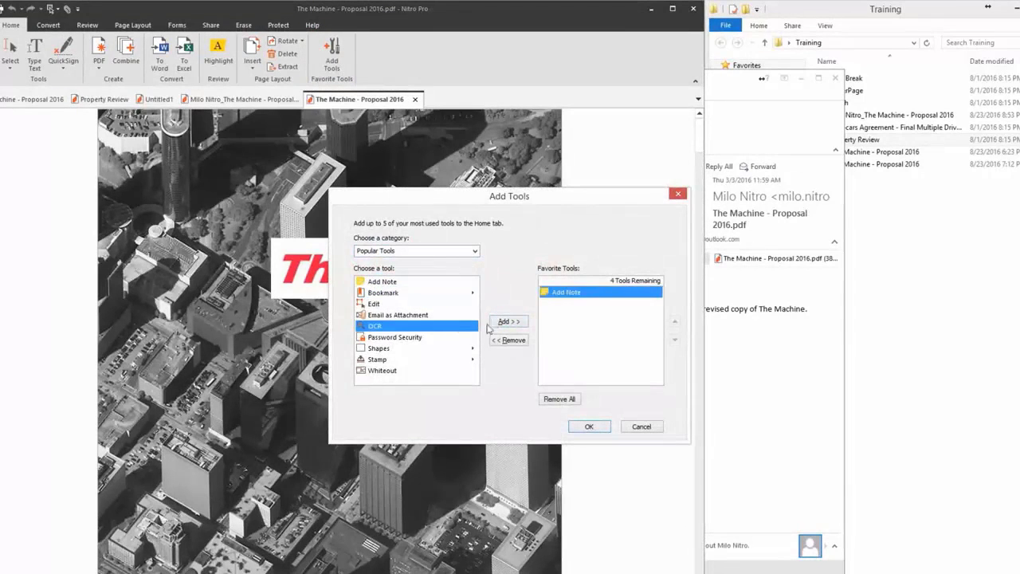
click(504, 321)
click(425, 372)
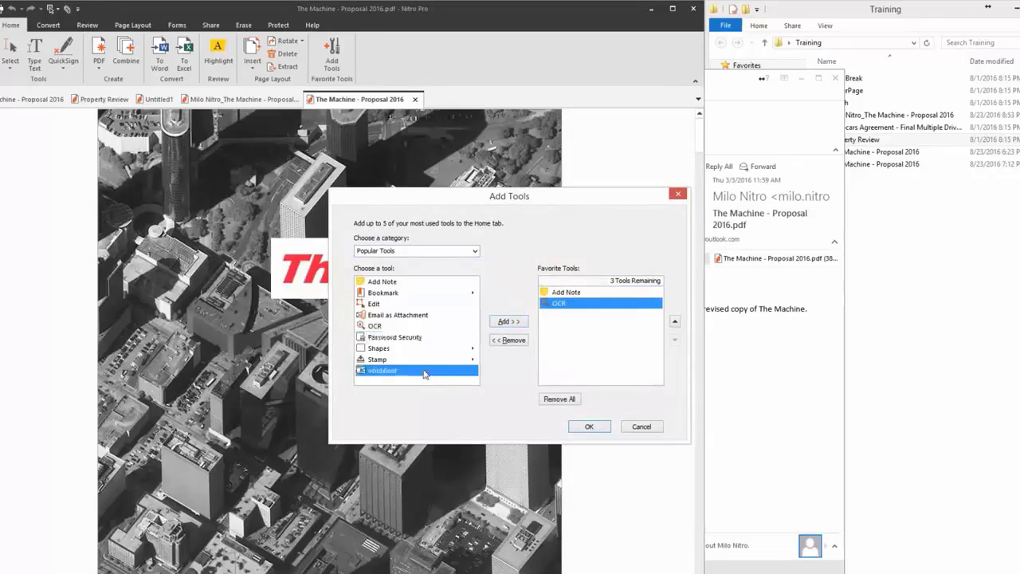
click(508, 322)
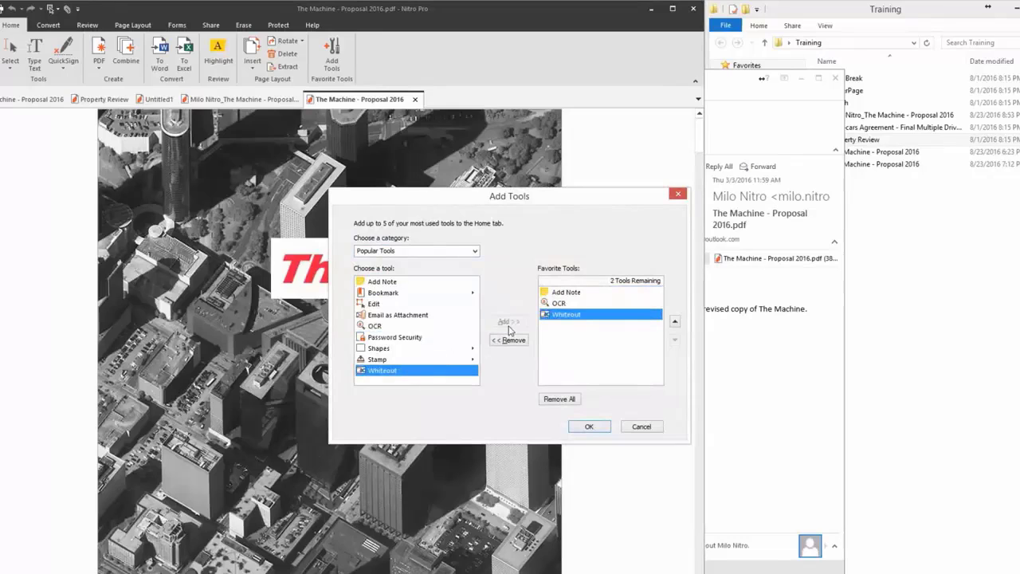
click(589, 428)
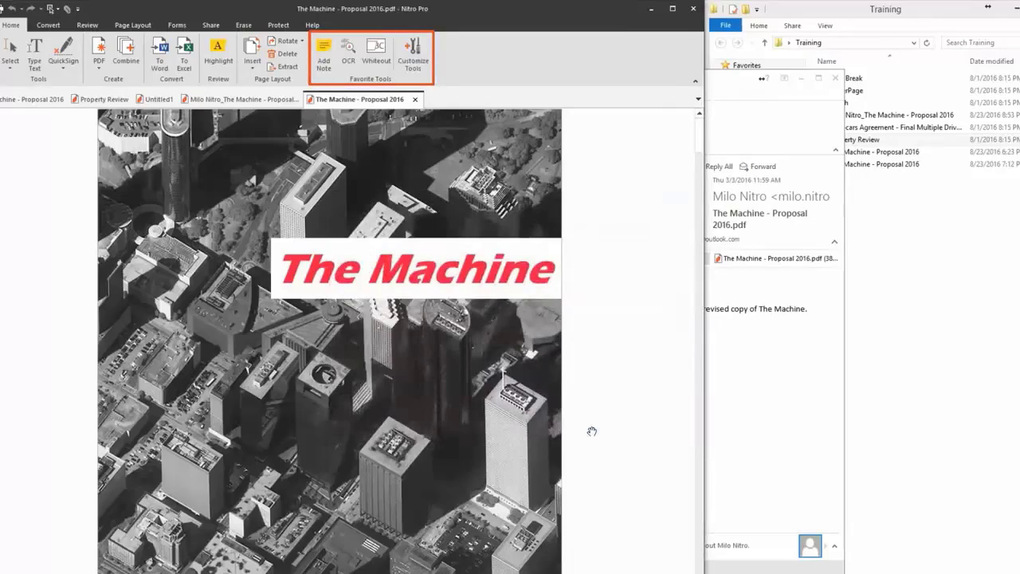